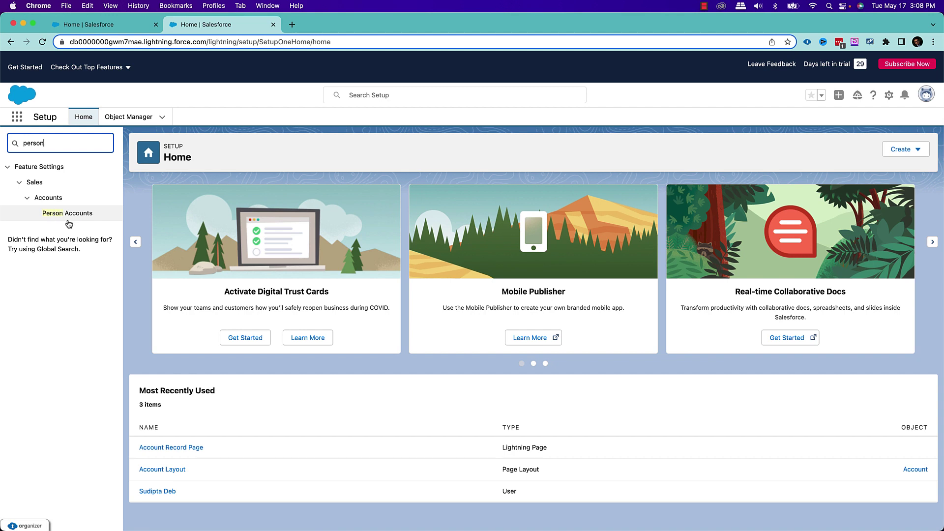
Open the Person Accounts settings and accept the Org Impact Acknowledgement for permanent changes to the org
click(71, 217)
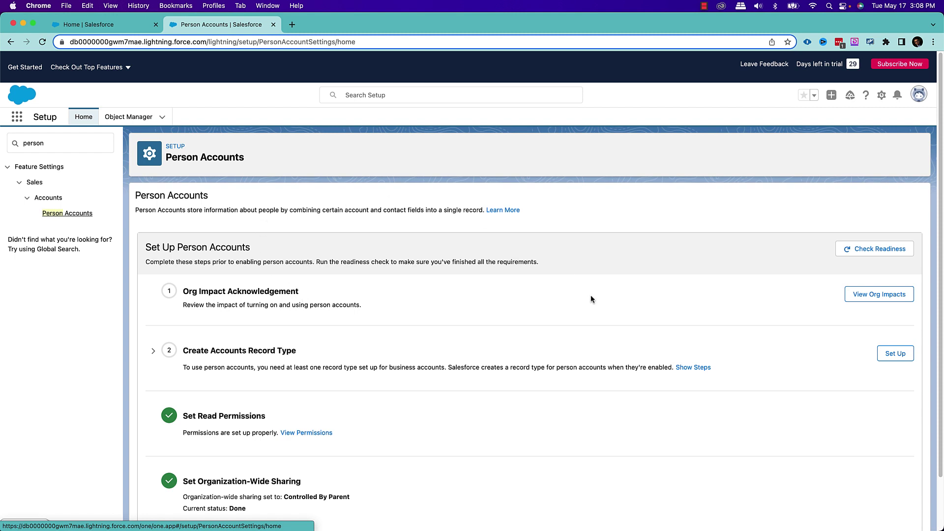
scroll(591, 294, down, 2)
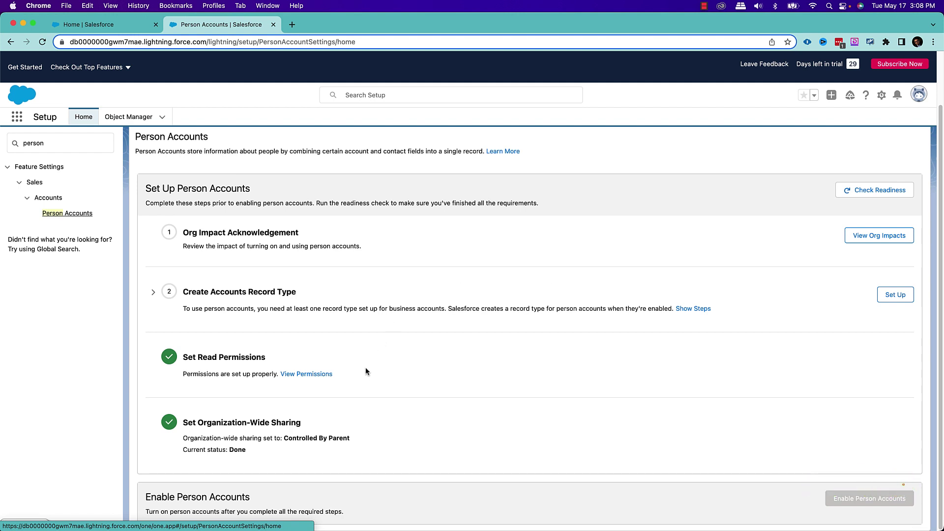
click(892, 239)
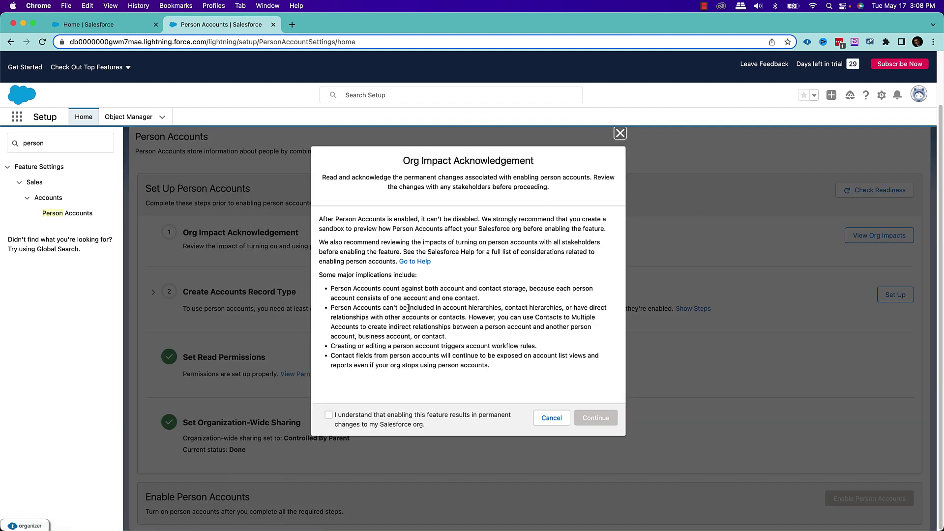
click(329, 416)
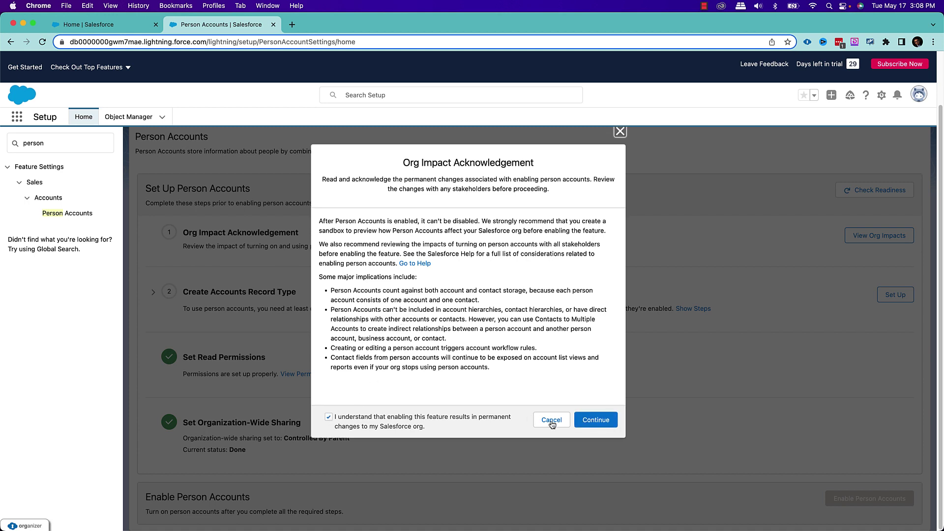
click(596, 420)
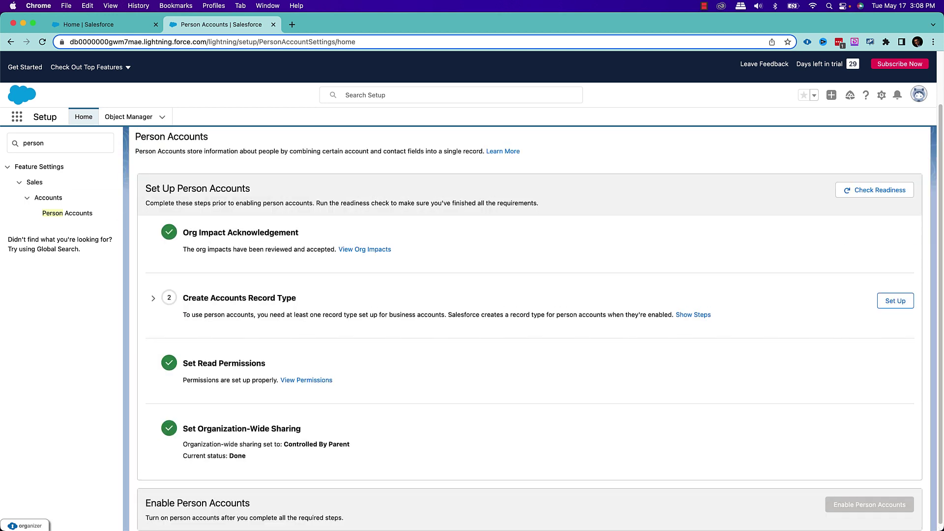
Show the Create Accounts Record Type instructions and open the Account object's record types from Object Manager in a separate browser tab
click(153, 299)
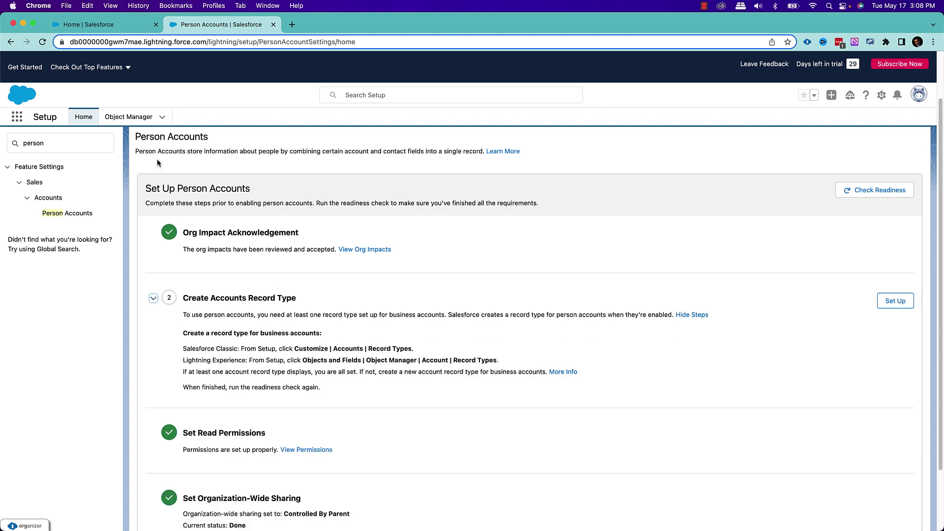
right_click(106, 115)
click(147, 120)
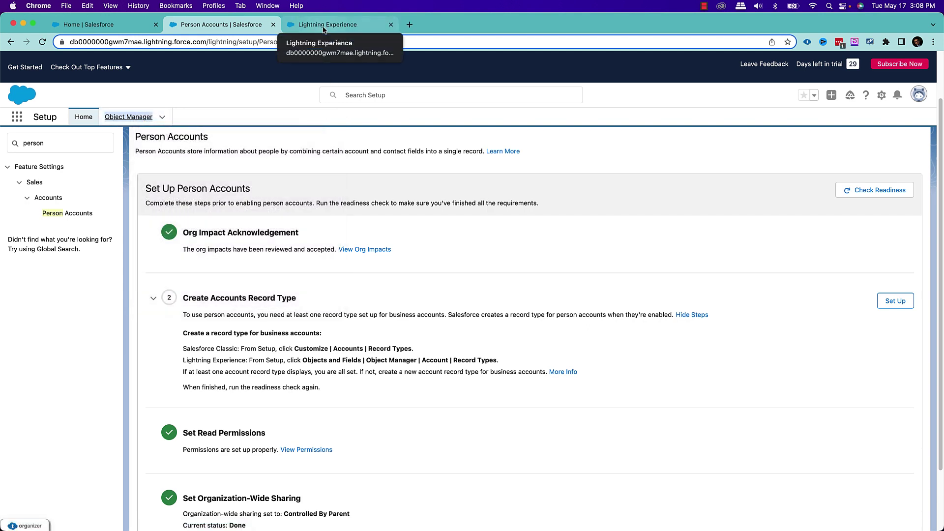
click(323, 25)
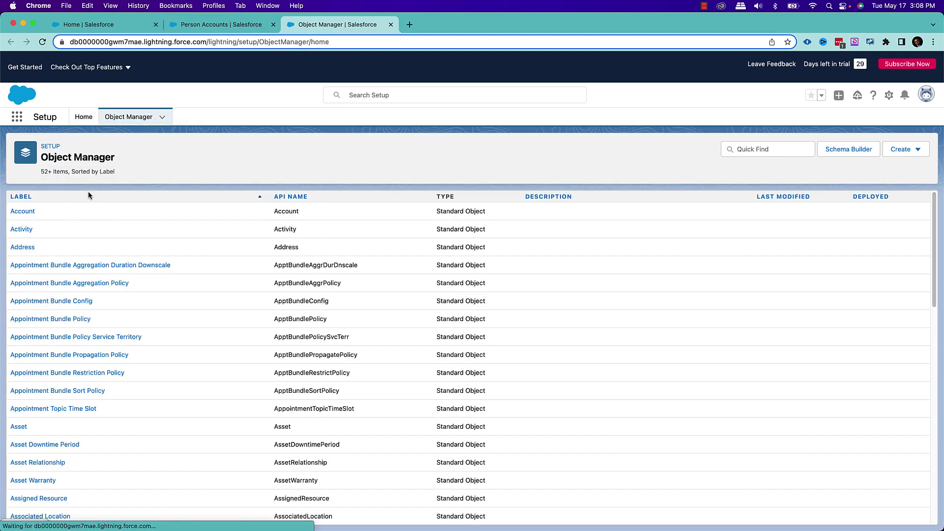
click(21, 212)
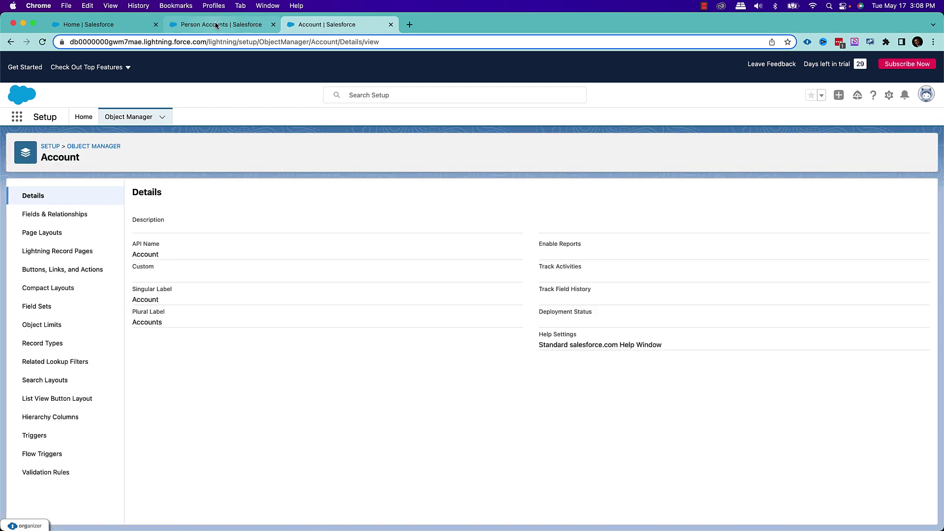
click(216, 26)
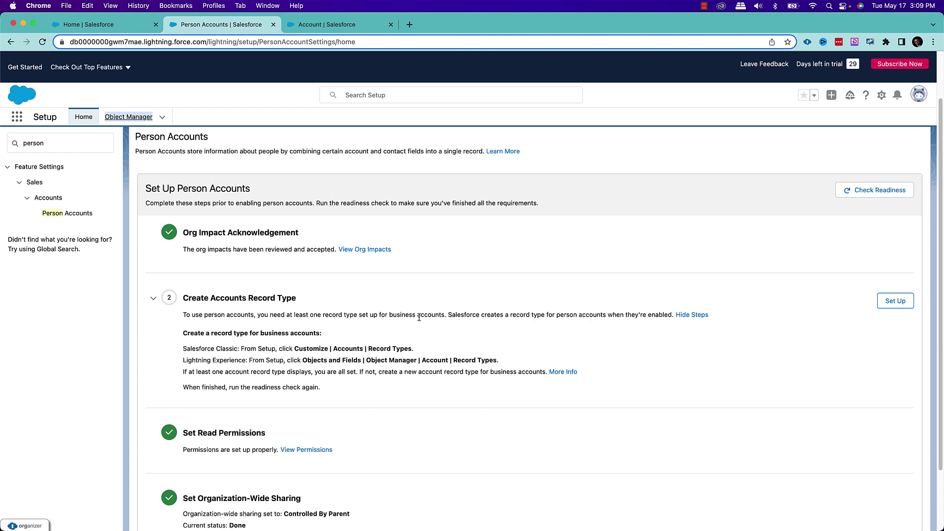
click(355, 30)
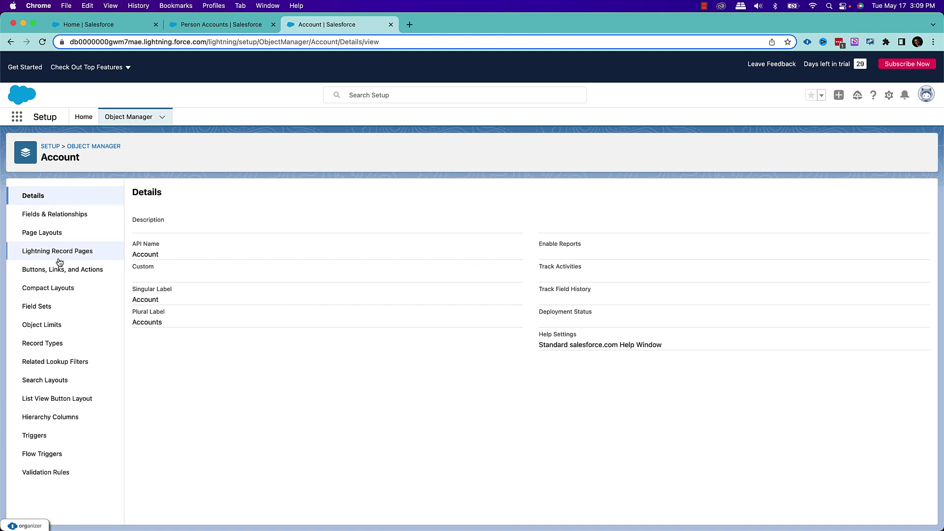
click(43, 343)
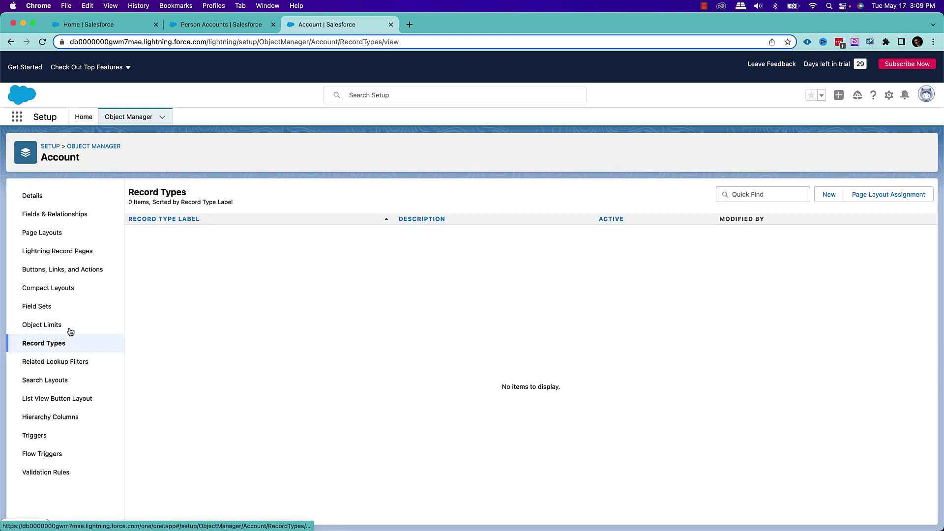
Start a new active Account record type with the label and description Business Account and the name Business_Account
click(828, 194)
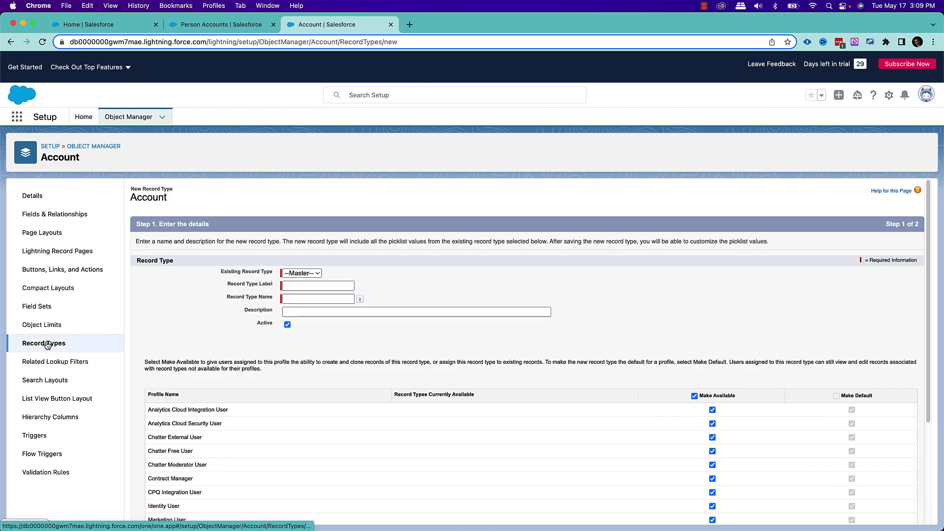
text(Bu)
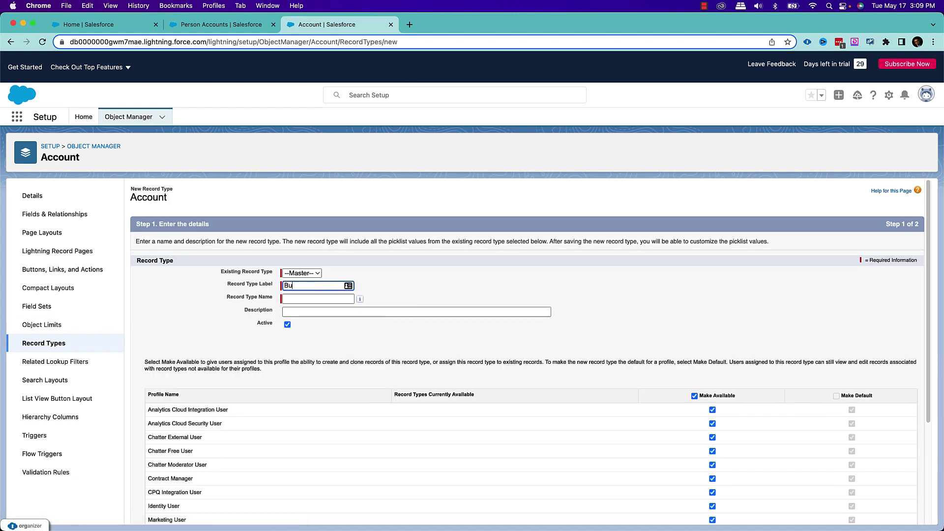
text(siness Account)
key(Tab)
click(325, 309)
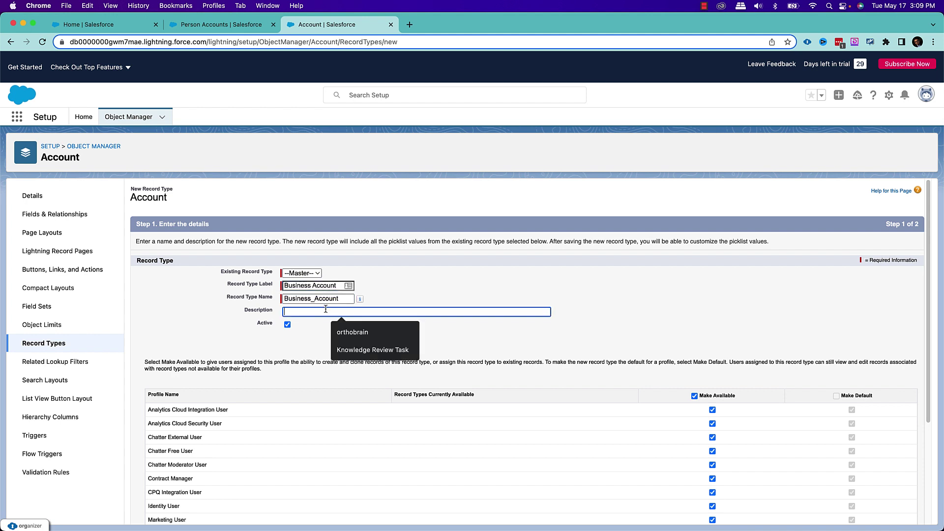
text(Busines)
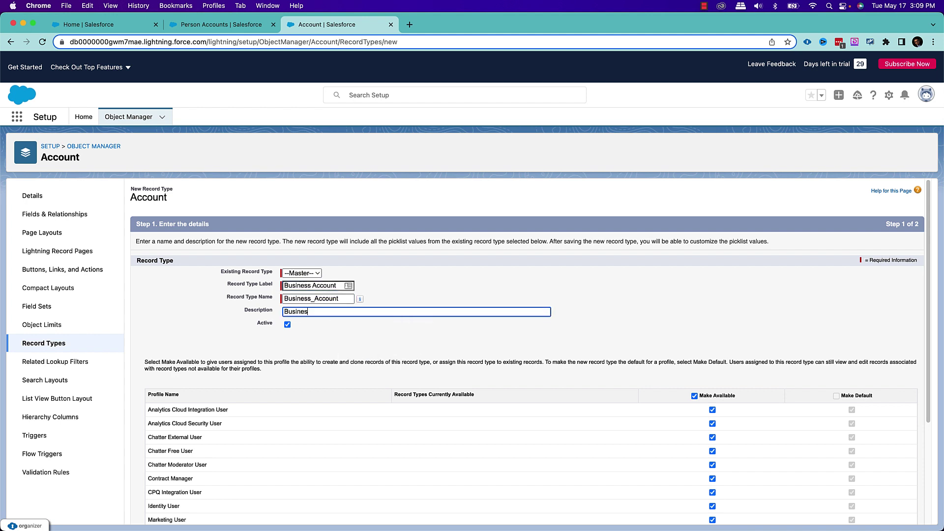
text(s Account)
Keep the record type available to all profiles, apply Account Layout to all of them, and save it
scroll(566, 339, down, 5)
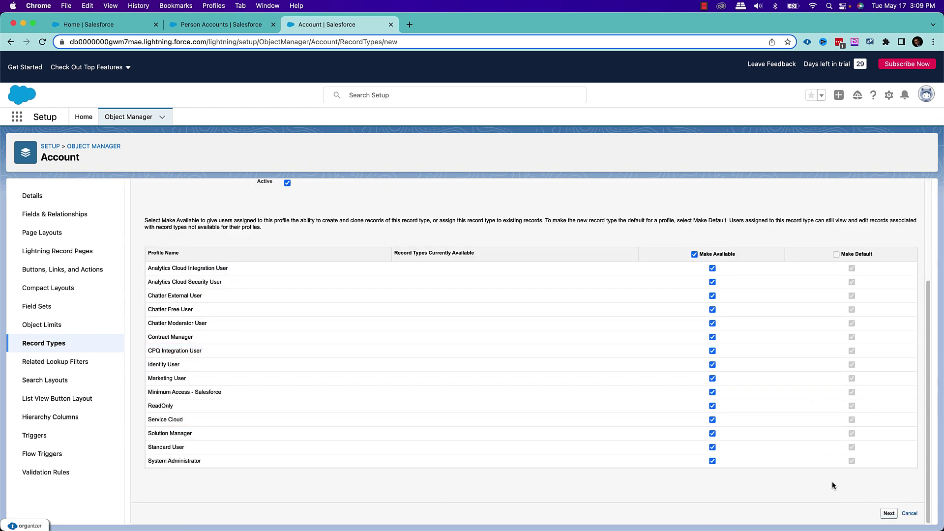
click(889, 514)
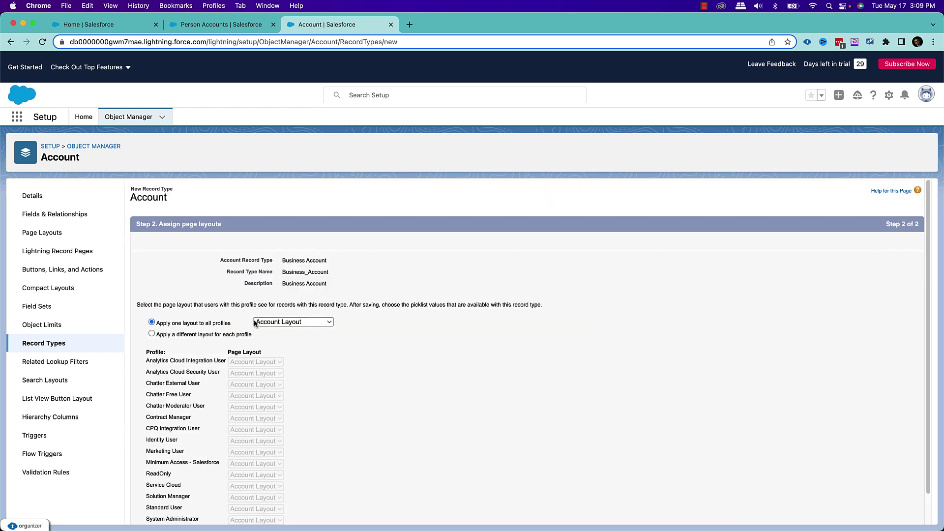
scroll(504, 321, down, 1)
click(887, 514)
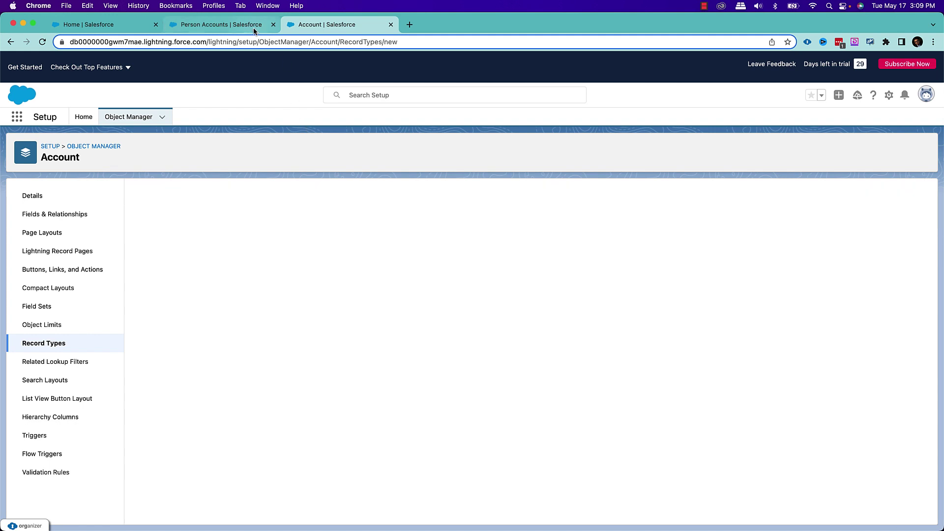
Reload the Person Accounts settings page and enable Person Accounts, confirming the permanent change
click(253, 31)
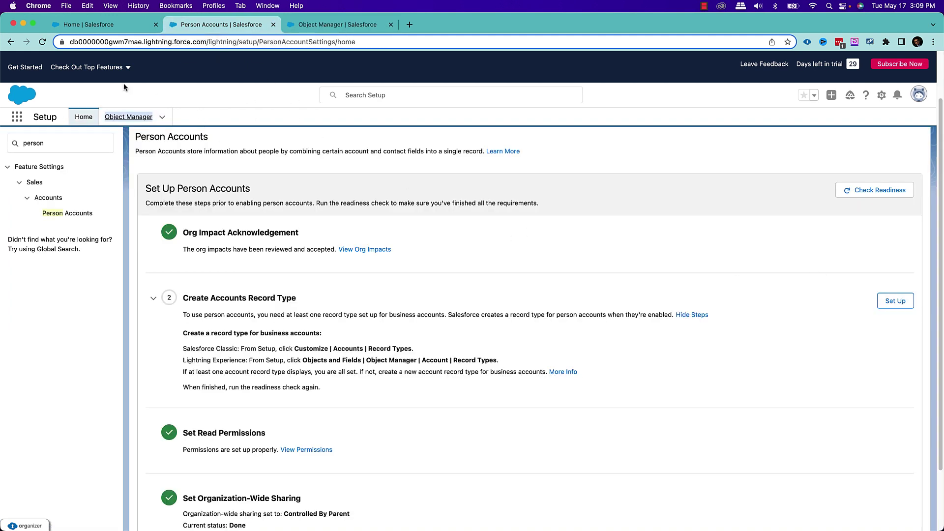
click(43, 42)
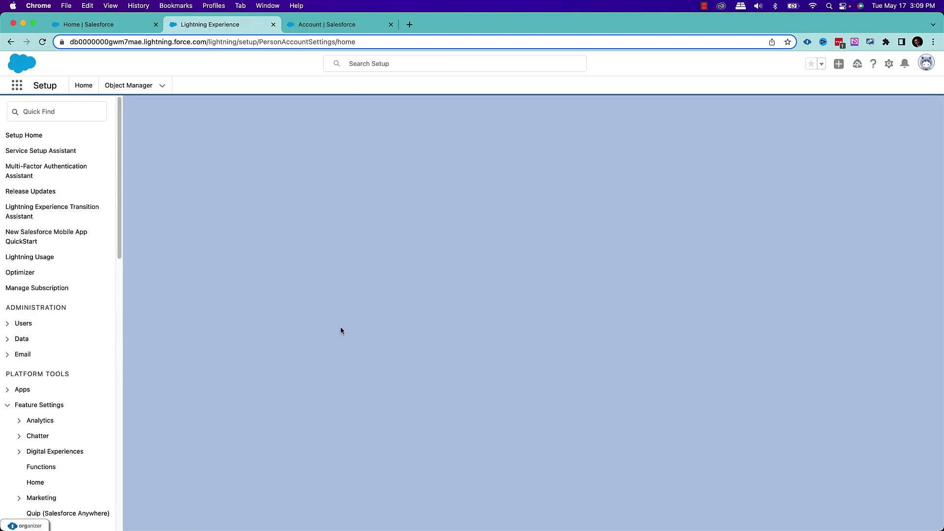
scroll(170, 264, down, 3)
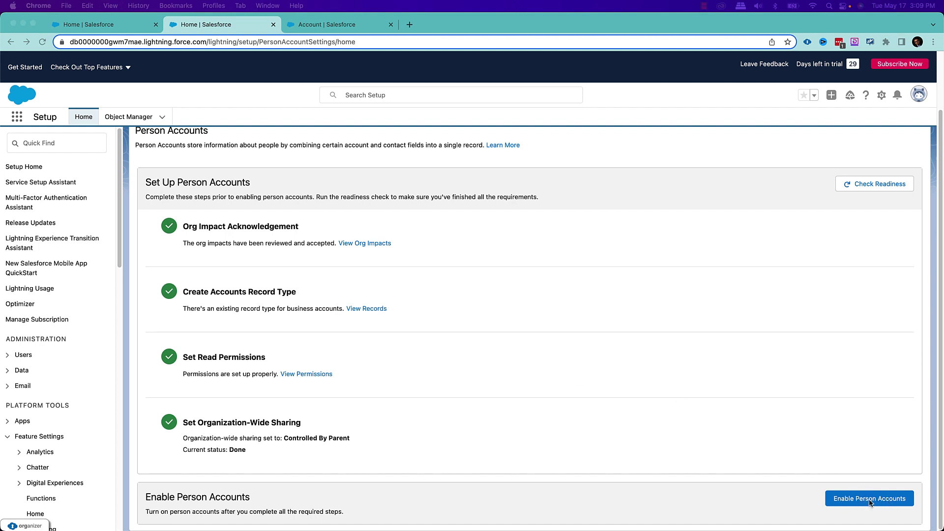
click(884, 503)
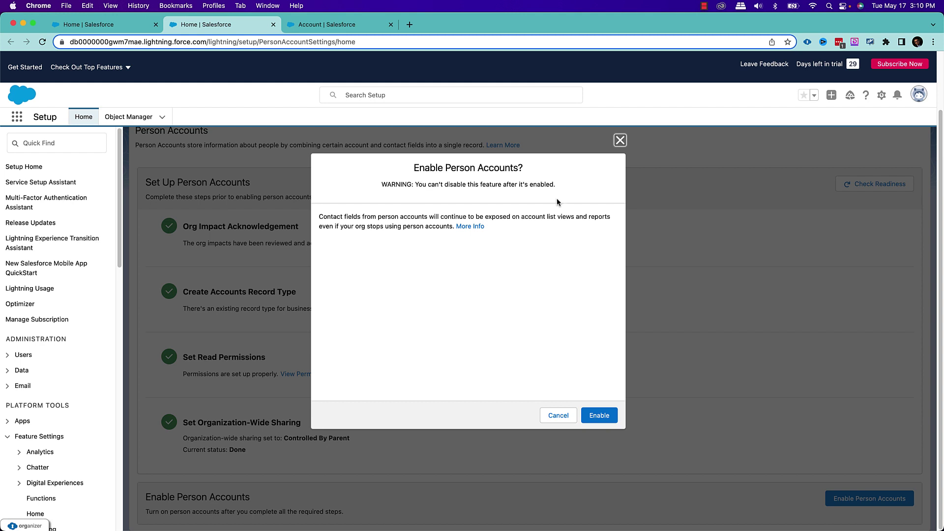
click(600, 417)
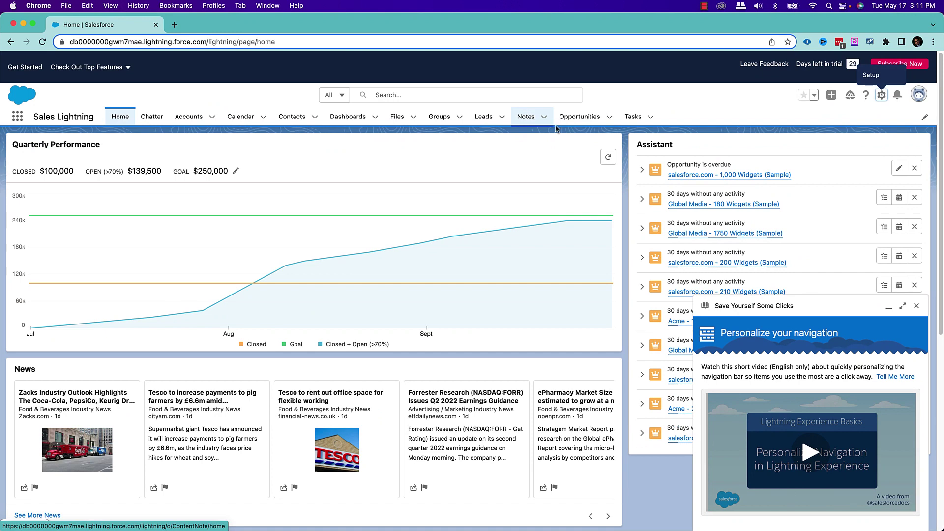
Open the Enable Slack for Salesforce setup page, accept its terms and conditions, and review the remaining settings
click(881, 95)
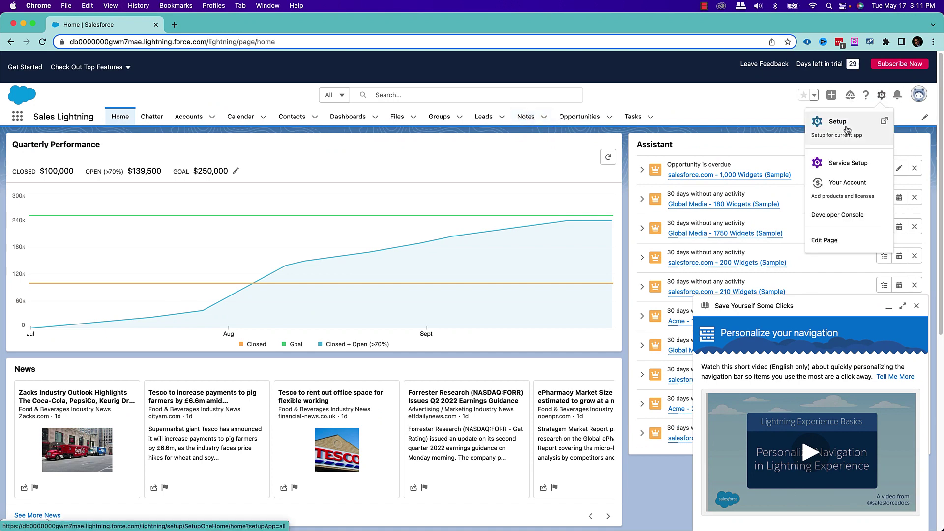
click(846, 130)
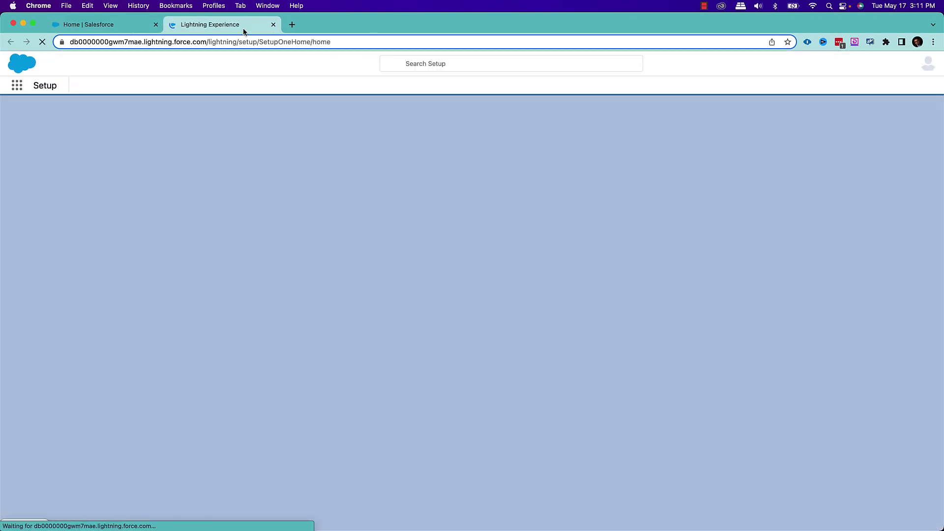
click(73, 142)
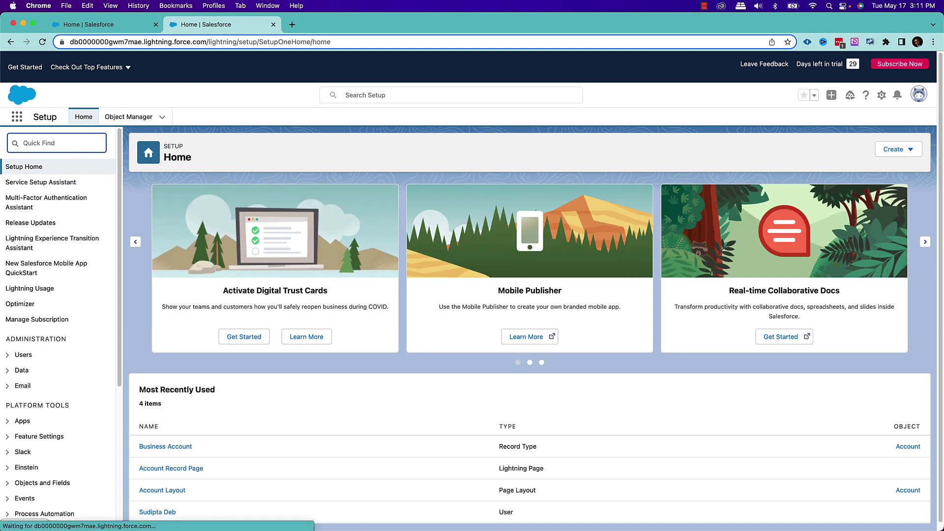
text(slack)
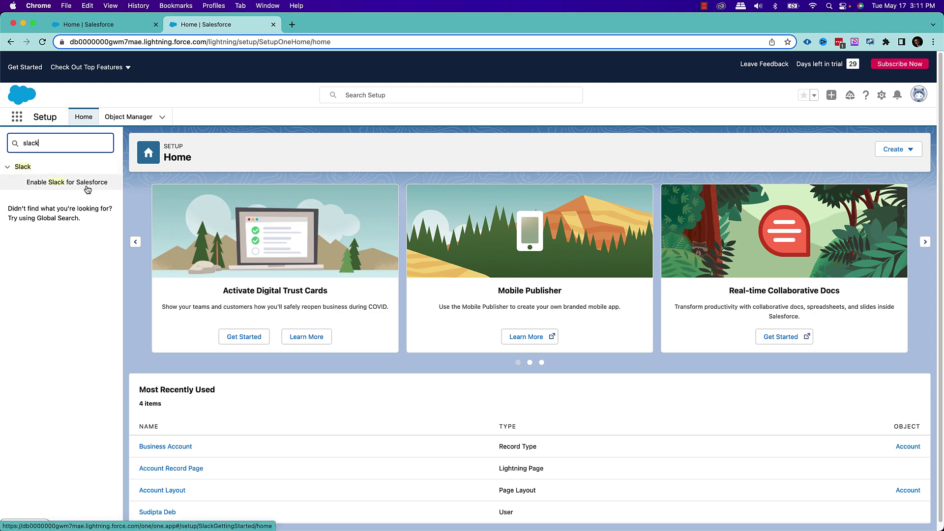
click(68, 187)
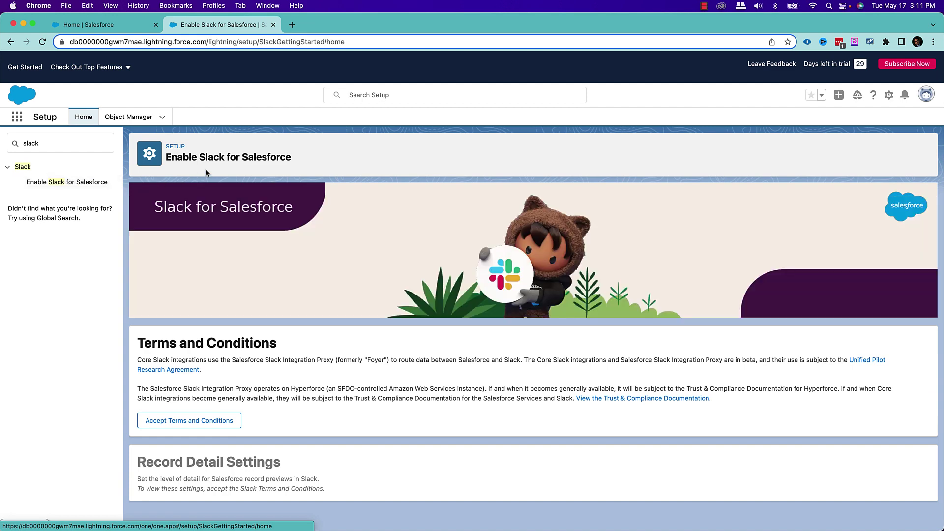
click(218, 423)
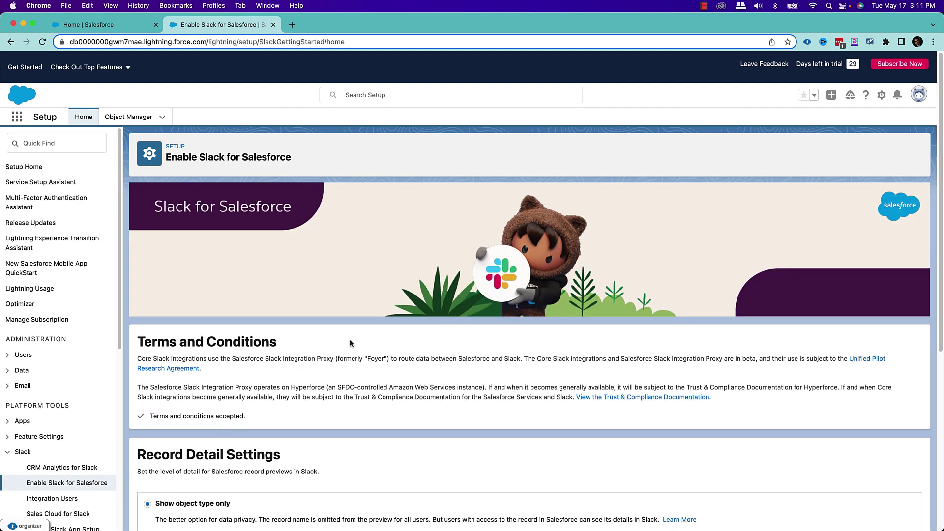
scroll(363, 332, down, 1)
scroll(363, 332, down, 5)
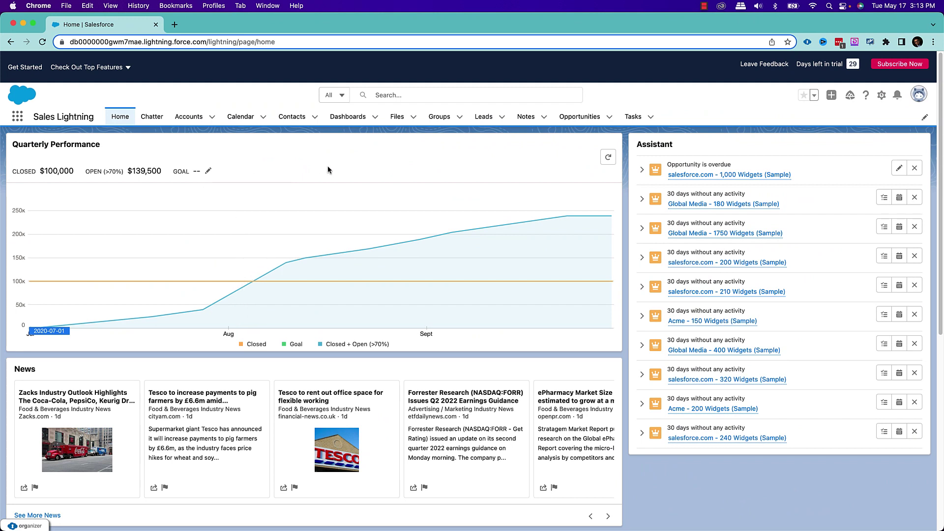
Open the salesforce.com (Sample) record from the All Accounts list view and edit its record page
click(191, 118)
click(111, 154)
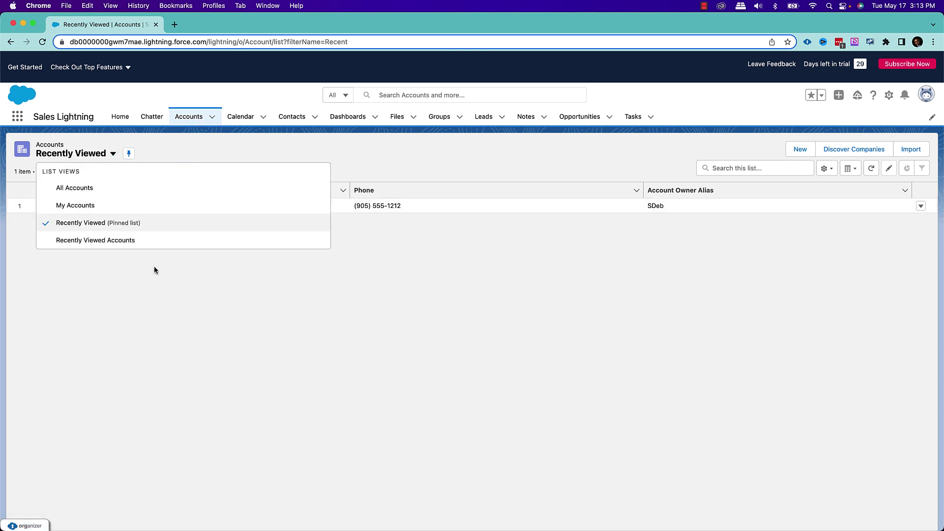
click(92, 189)
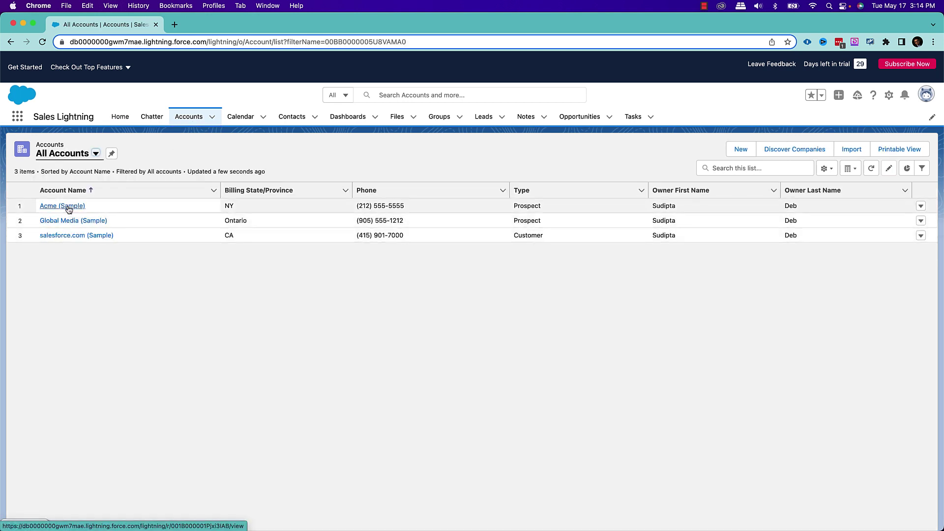
click(74, 236)
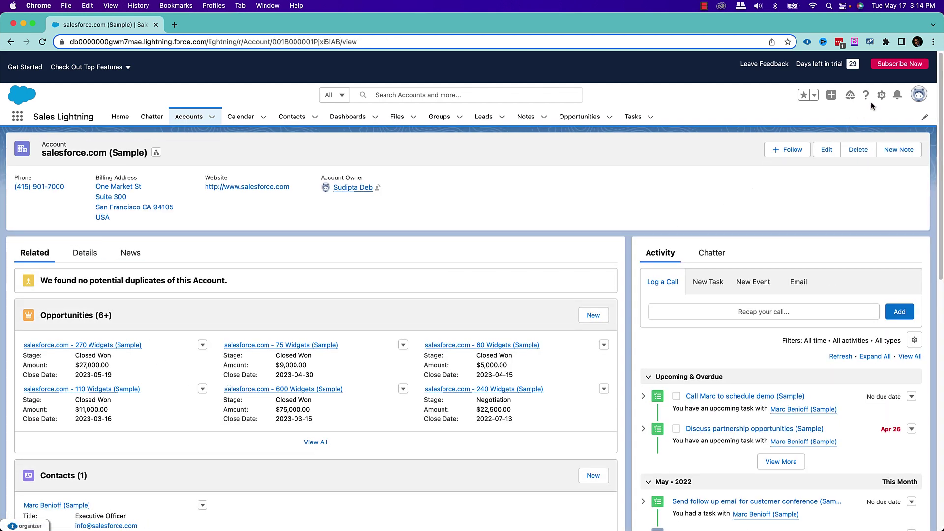
click(882, 96)
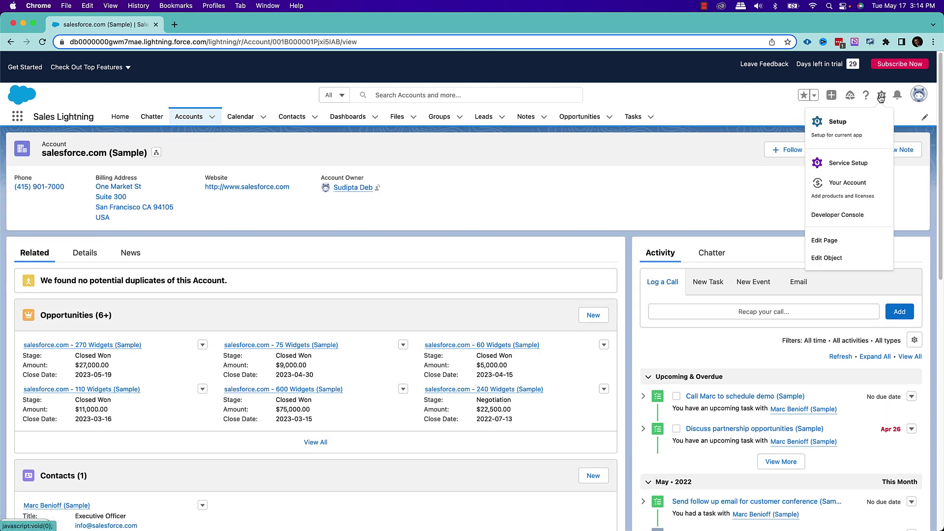
click(856, 241)
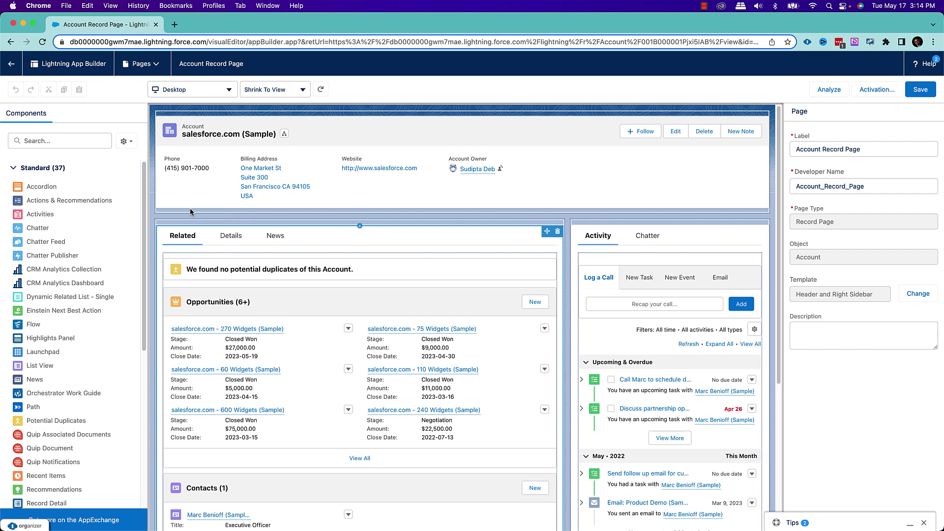
Add a Related List - Single component at the start of the Related tab and set its related list to Opportunities
click(59, 141)
text(related)
drag(69, 200, 261, 263)
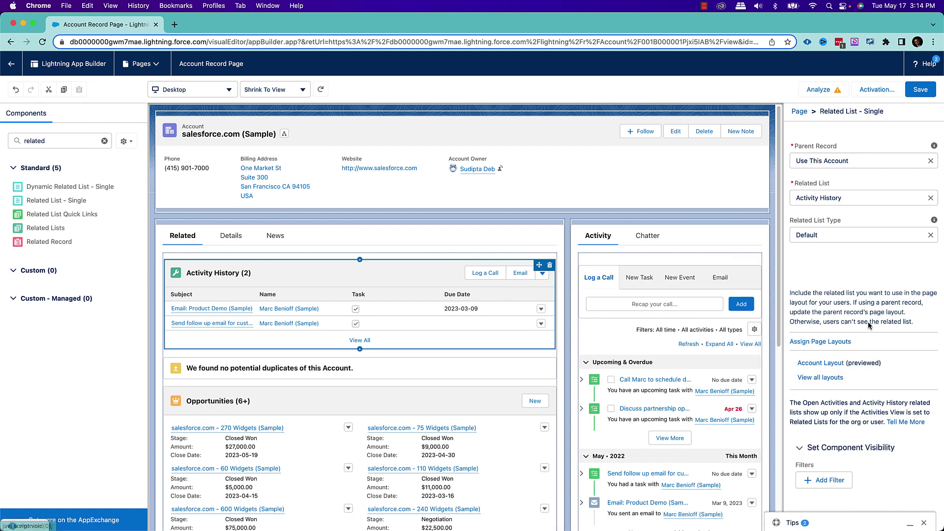
click(931, 198)
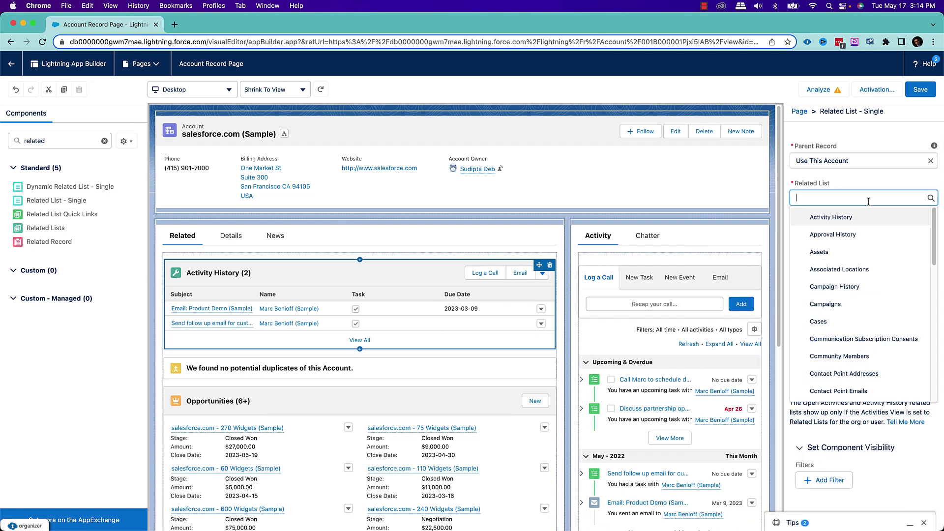
text(Oppor)
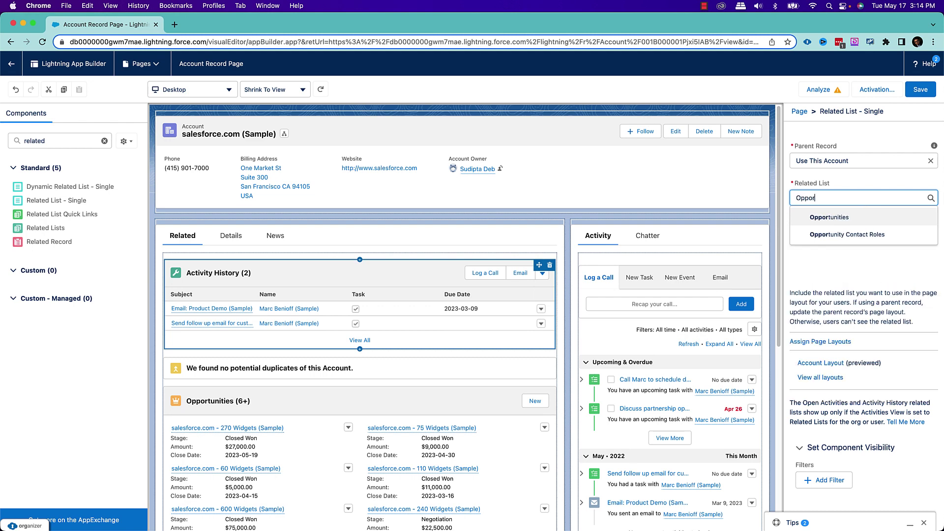
click(842, 219)
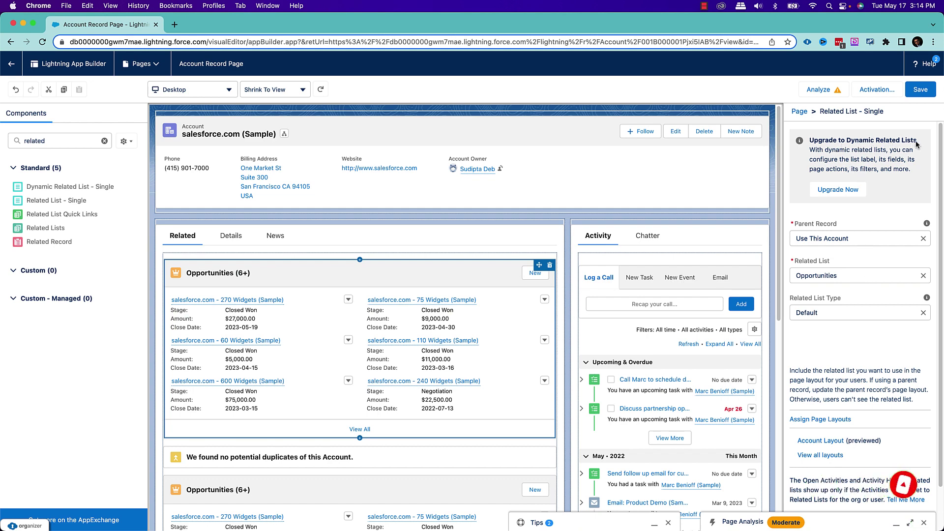
Upgrade the new Opportunities component to a dynamic related list and label it Opportunities with Amount >= 100K
click(852, 192)
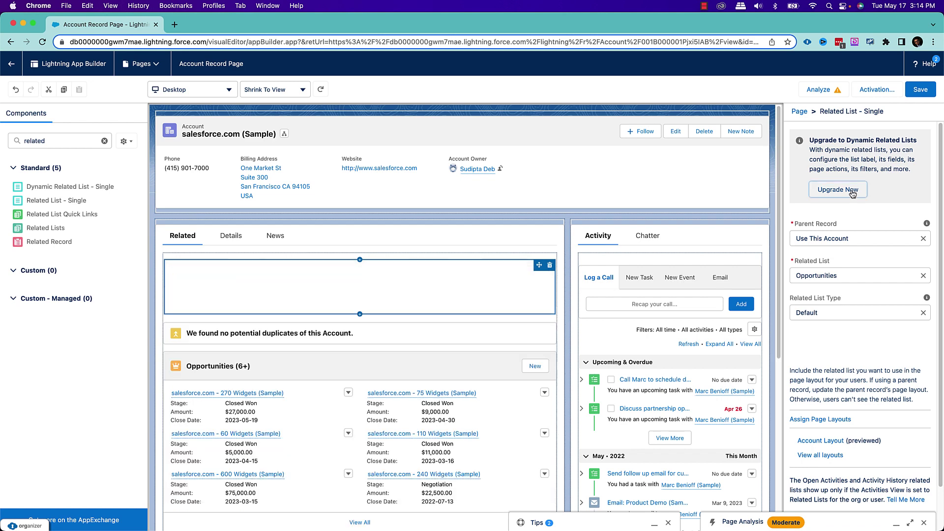
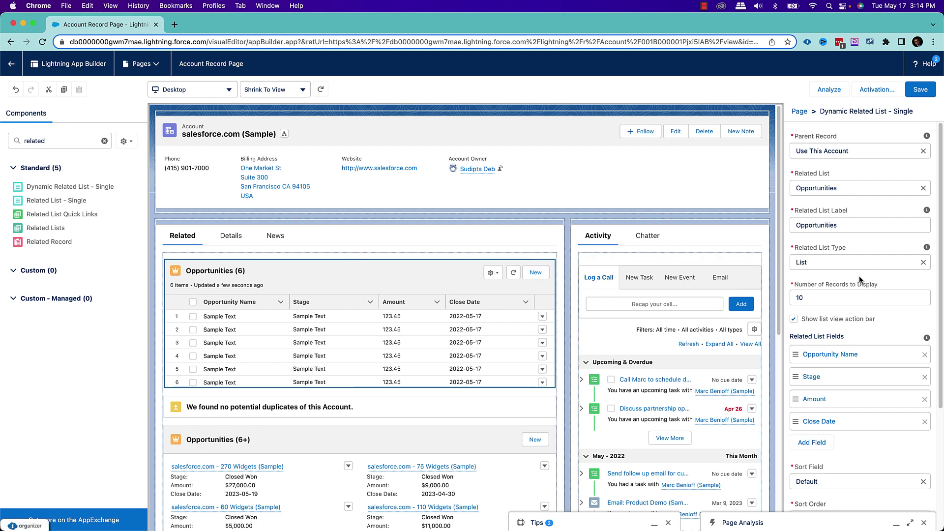
click(859, 230)
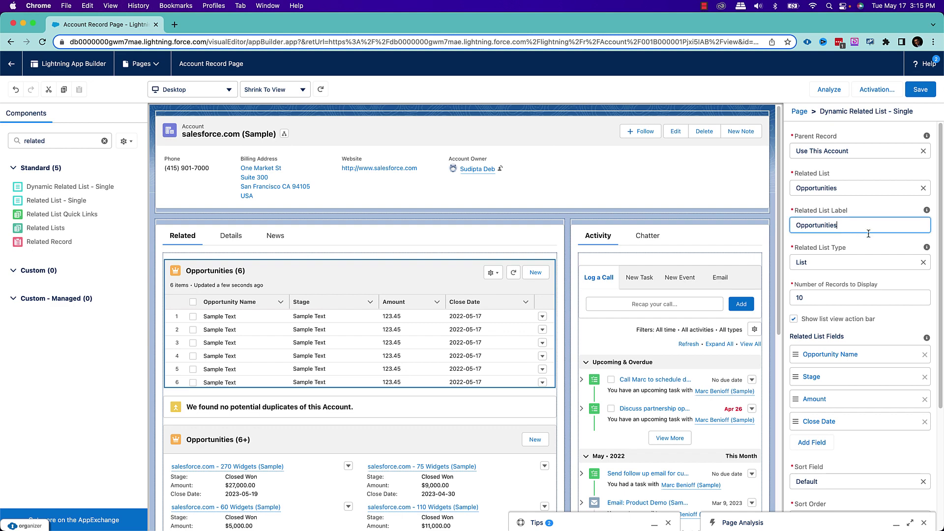
text(with Amount >=1)
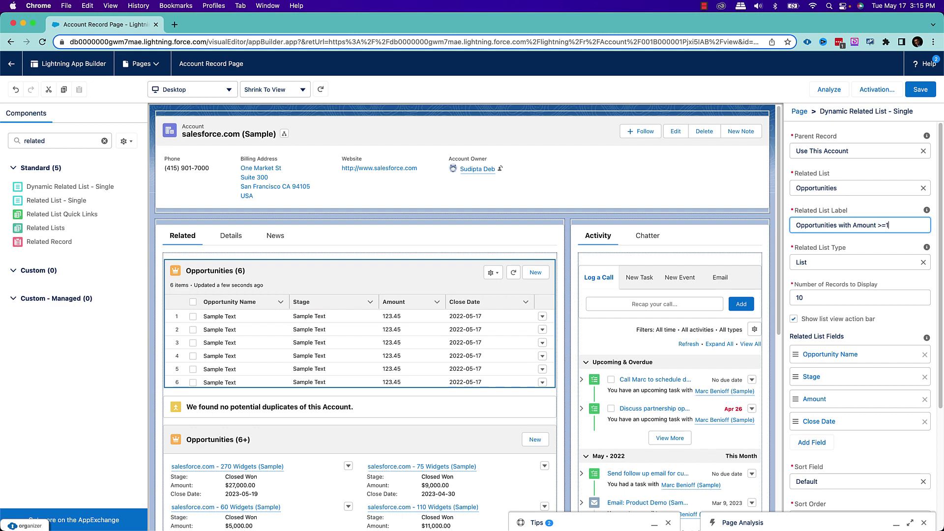
key(BackSpace)
key(shift+Tab)
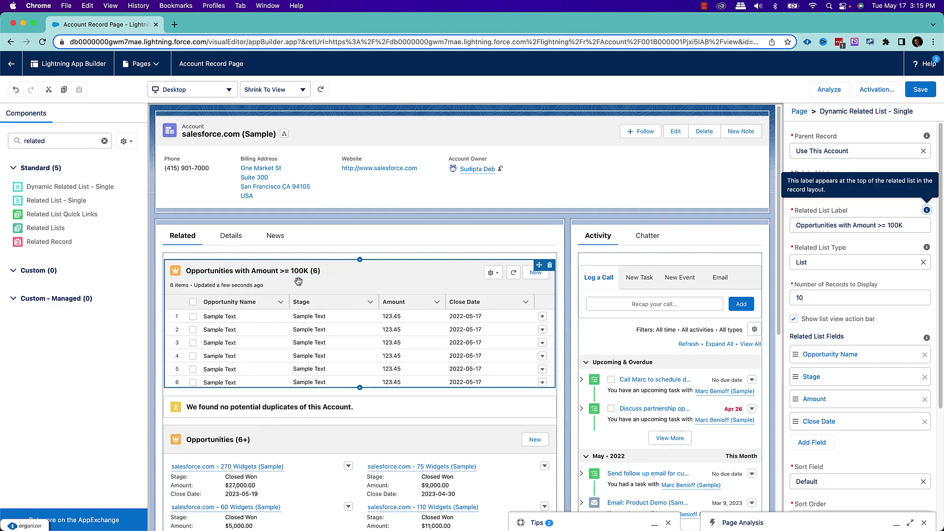
Add a related list filter with Amount greater or equal 100000 to the Opportunities with Amount >= 100K list
scroll(884, 299, down, 4)
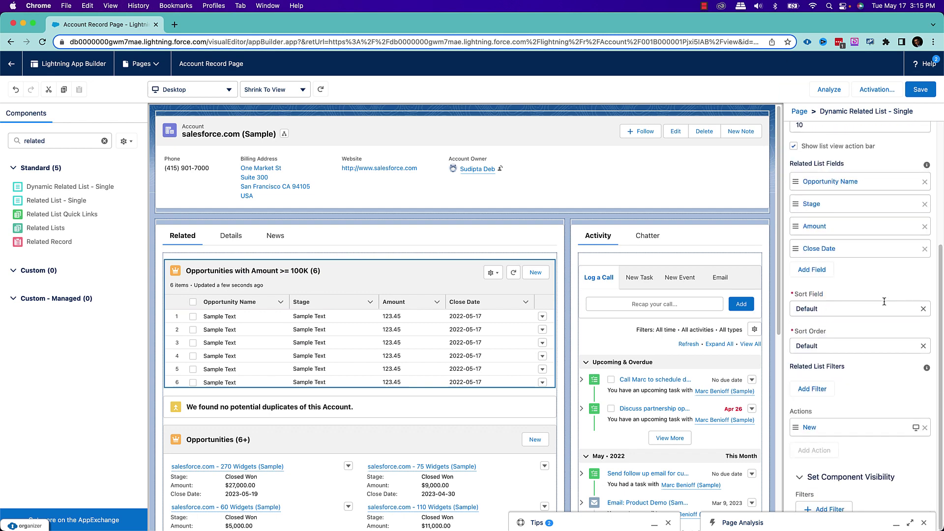
click(812, 389)
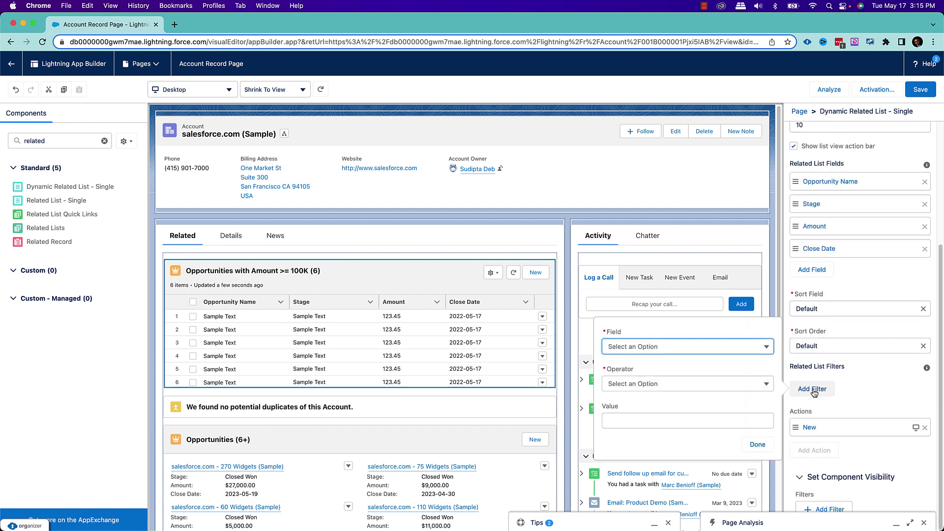
click(698, 346)
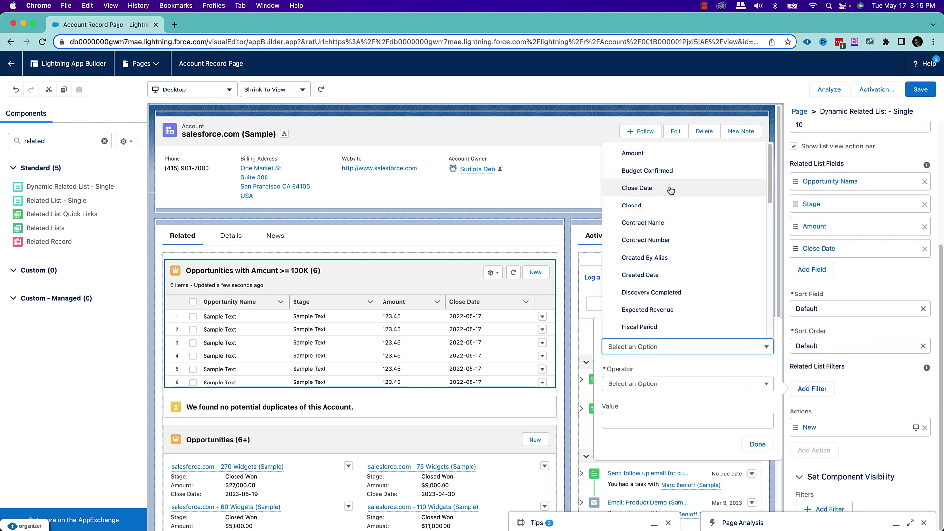
click(661, 154)
click(667, 387)
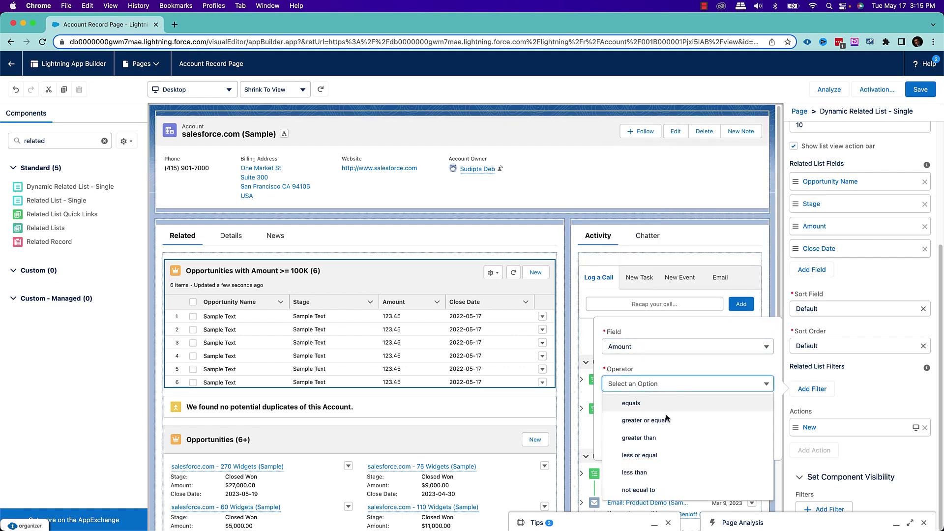
click(664, 424)
click(657, 425)
text(100000)
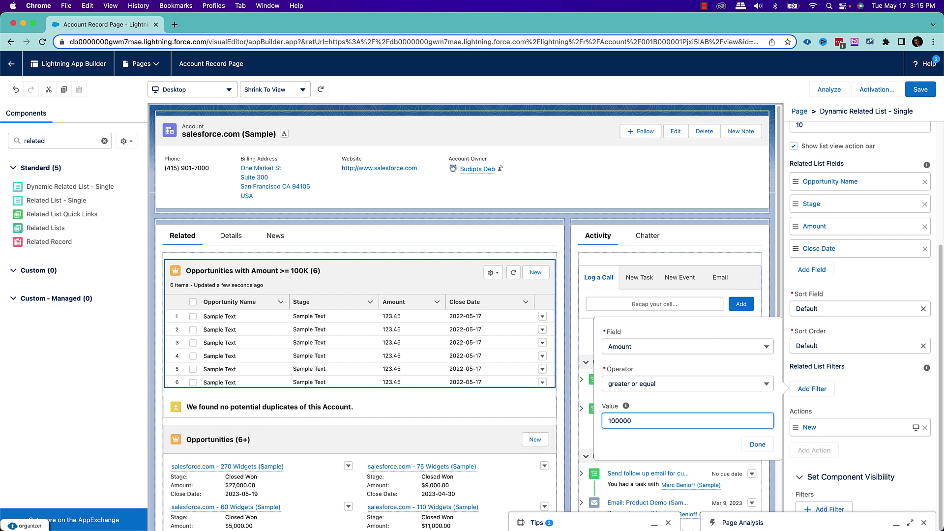
click(758, 444)
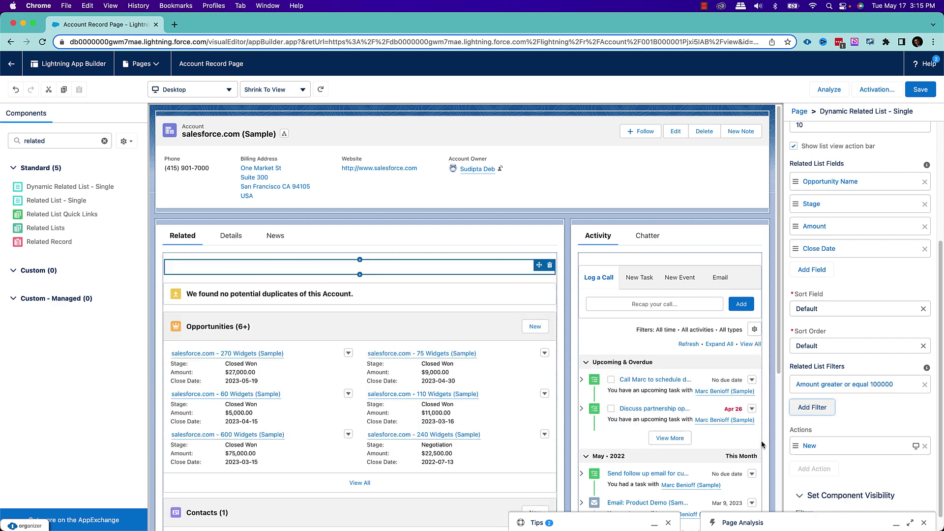
Add the Created Date field to the Opportunities with Amount >= 100K related list
scroll(855, 332, up, 2)
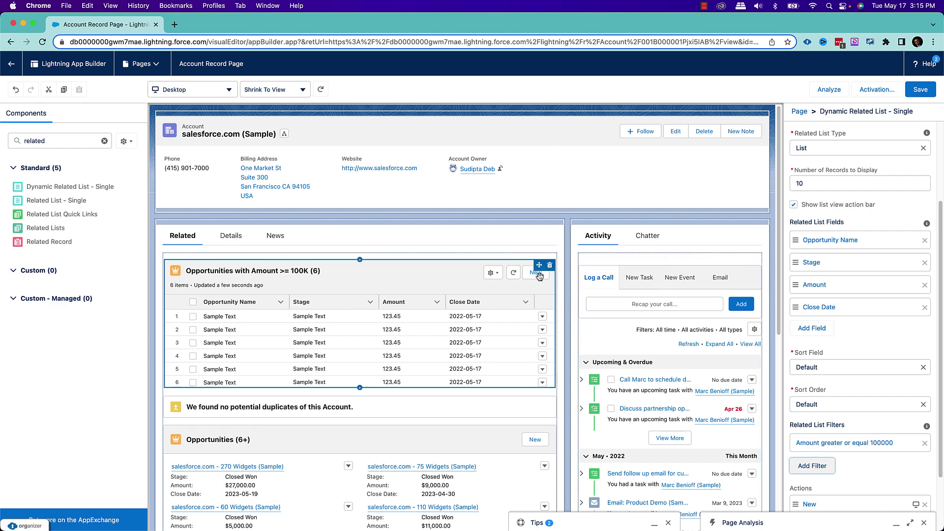
click(809, 328)
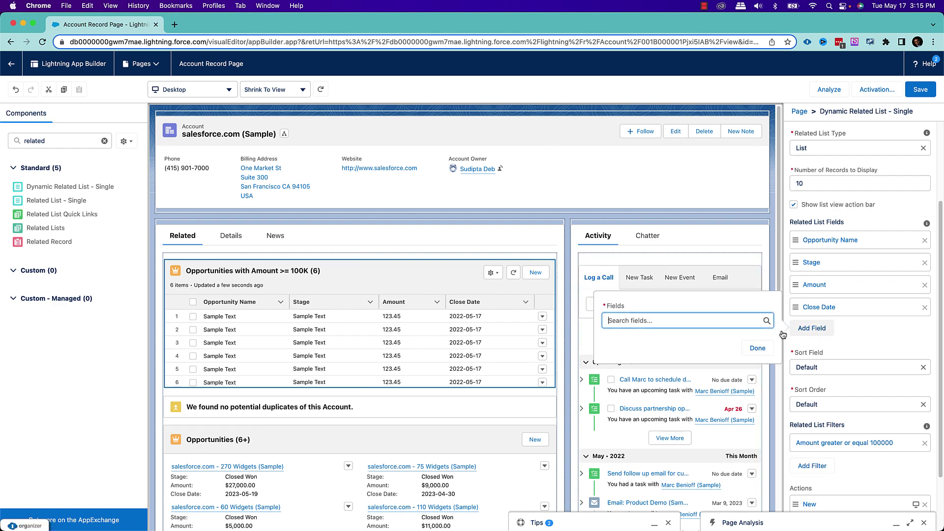
click(699, 324)
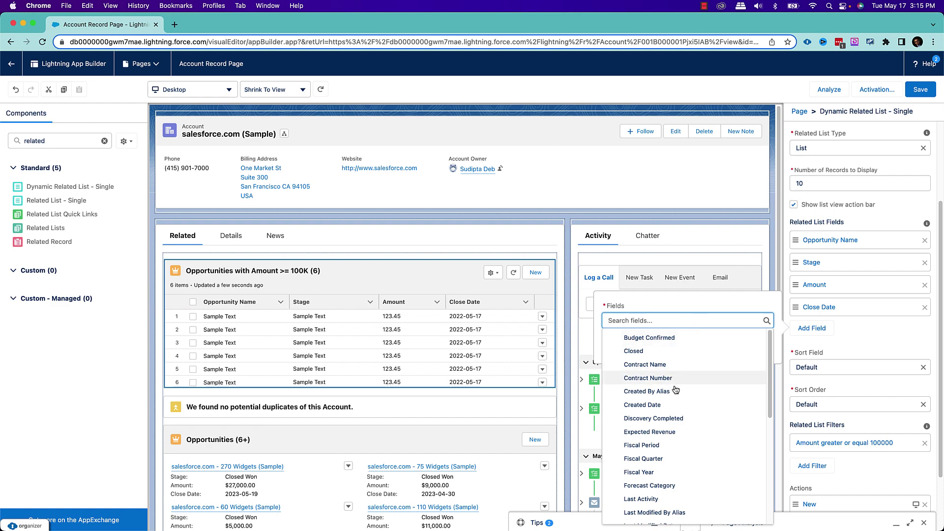
click(675, 409)
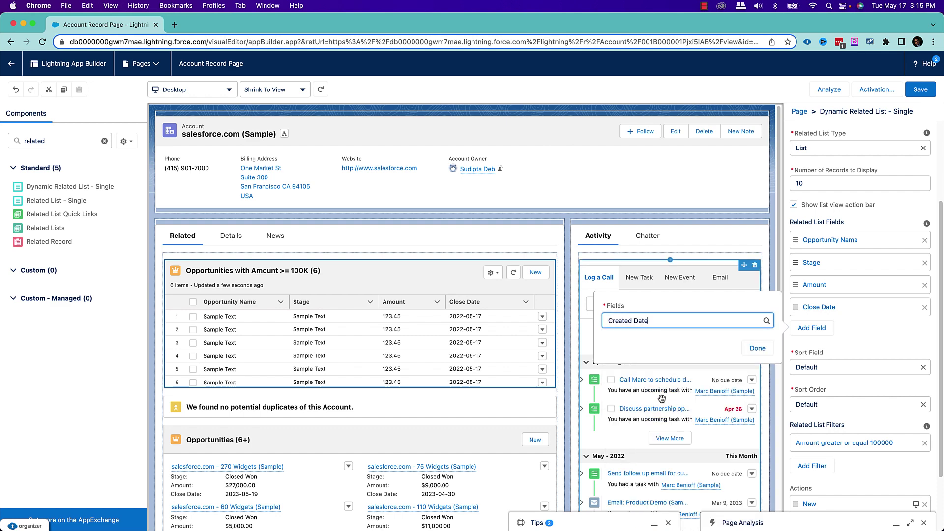
click(756, 313)
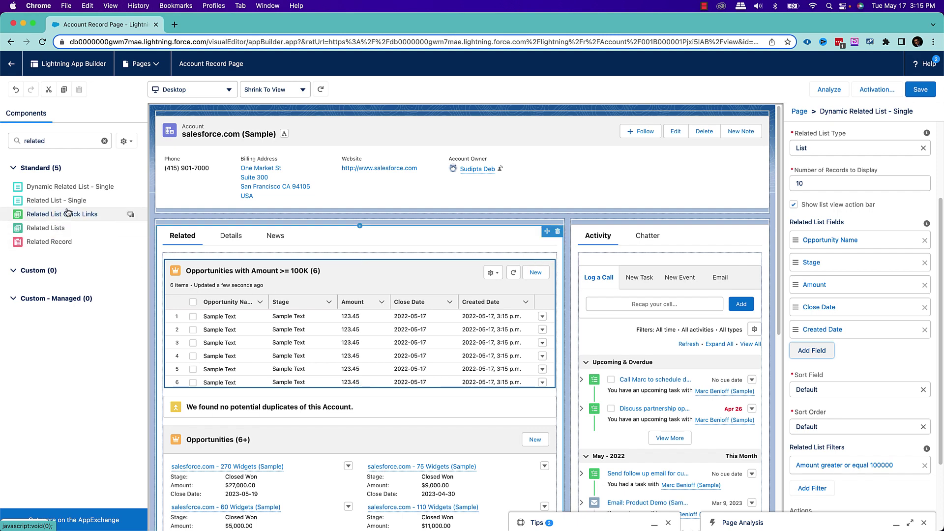
Add another Related List - Single component below the Opportunities with Amount >= 100K list and set it to Opportunities
drag(67, 205, 252, 401)
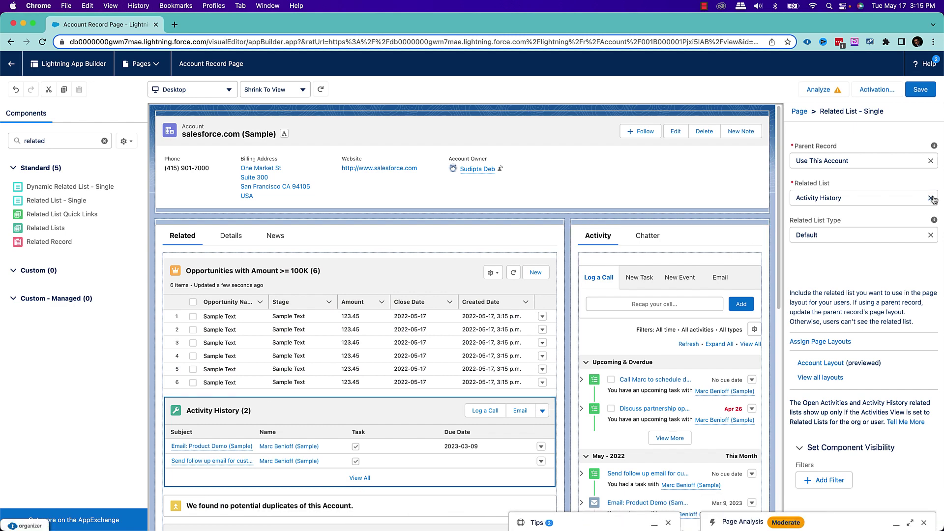
click(883, 201)
text(oppo)
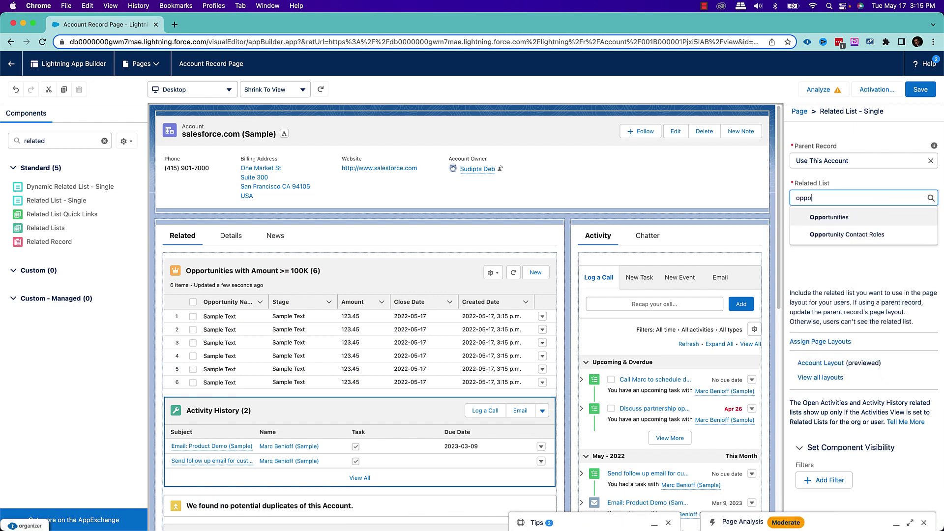
click(869, 217)
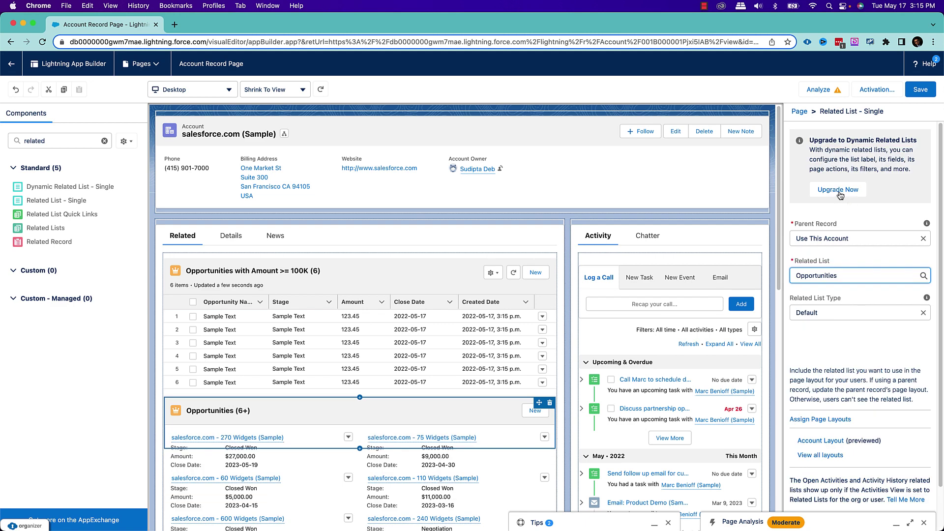
Upgrade the second Opportunities component to a dynamic related list and label it Opportunities with Amount < 100K
click(837, 190)
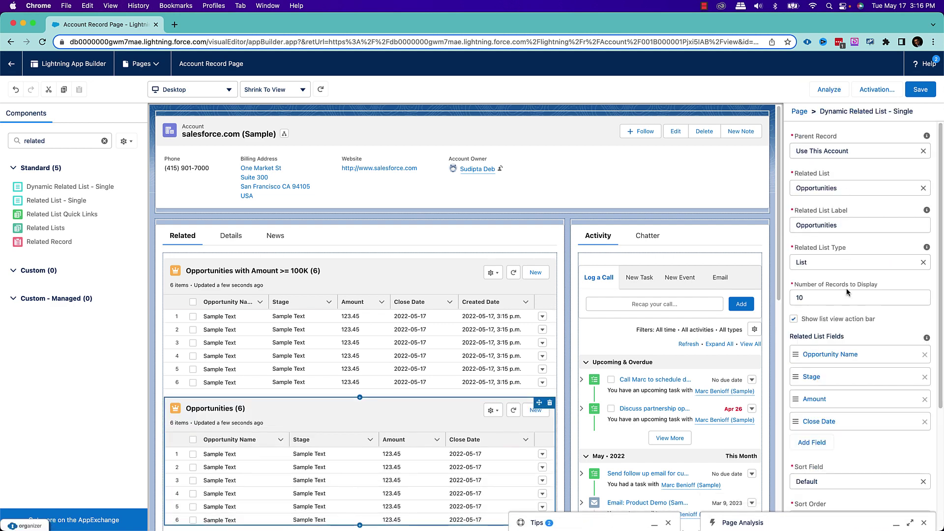
click(848, 226)
text(with Amount)
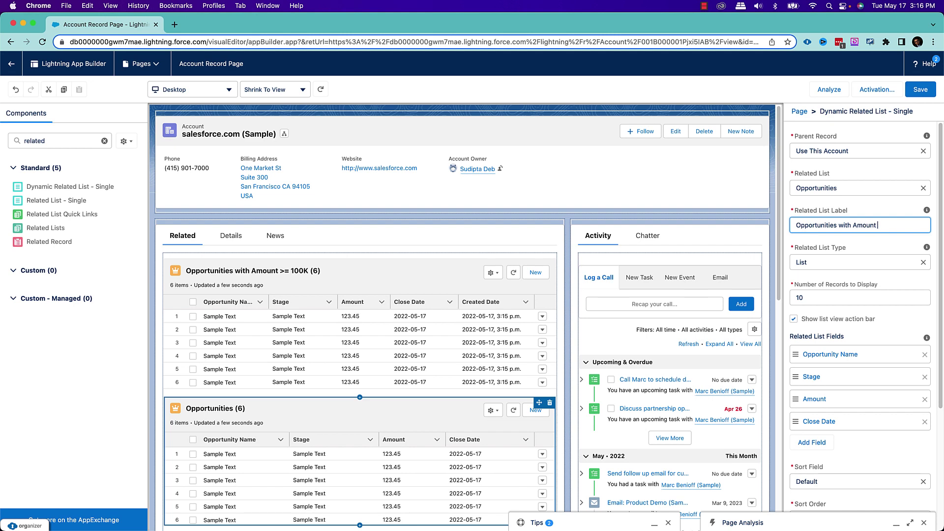
text( < 100K)
click(926, 210)
Filter the Opportunities with Amount < 100K list to Amount less than 100000 and save the record page
scroll(878, 348, down, 4)
click(829, 389)
click(664, 350)
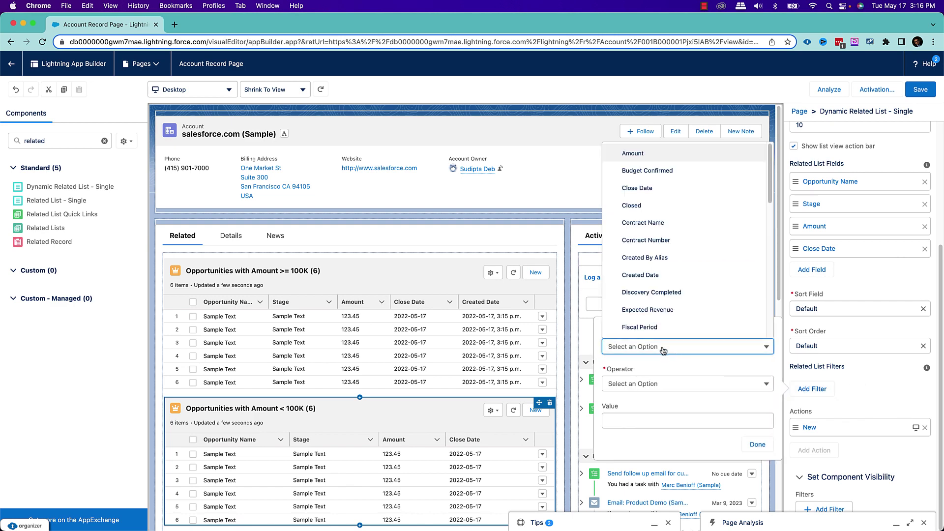
click(633, 153)
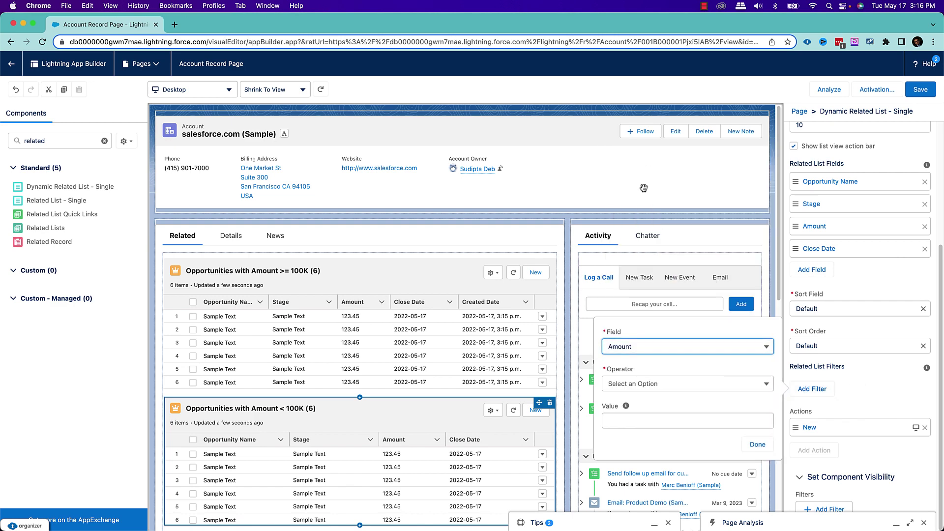
click(642, 388)
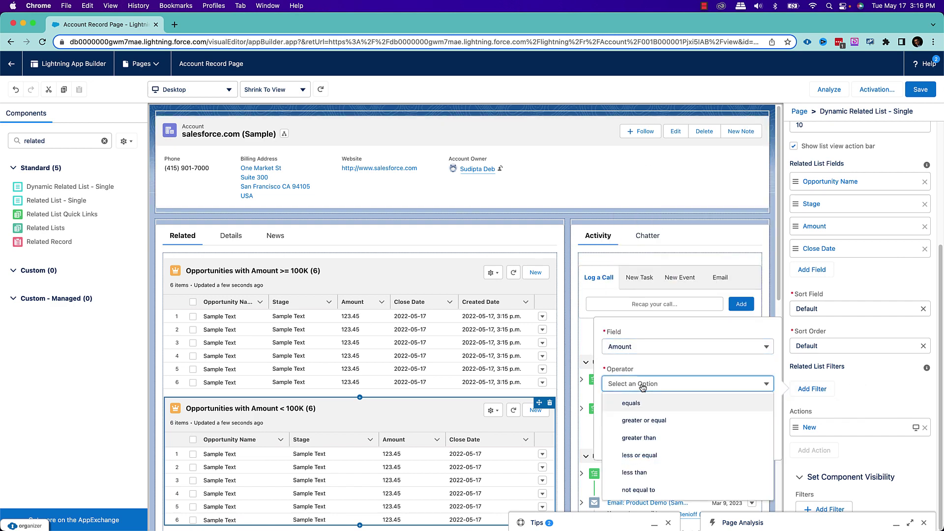
click(641, 474)
click(644, 422)
text(100000)
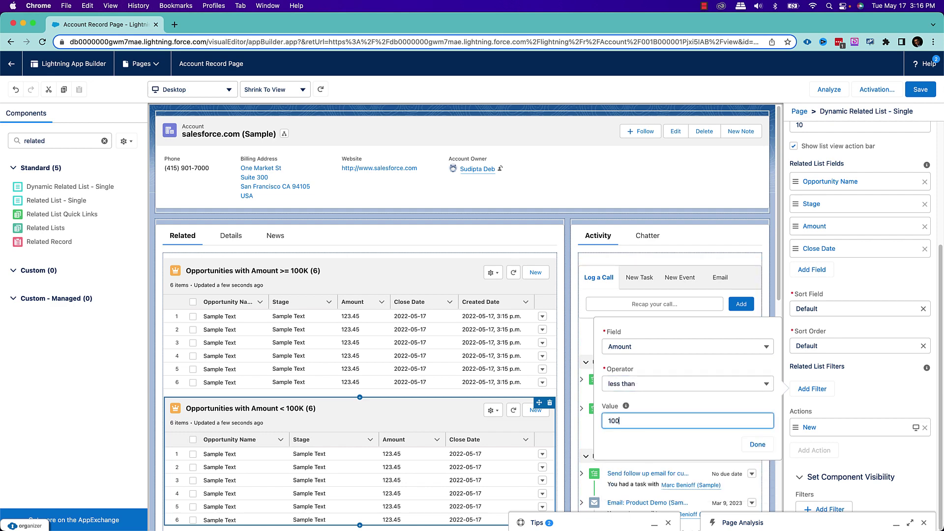
click(758, 444)
click(921, 91)
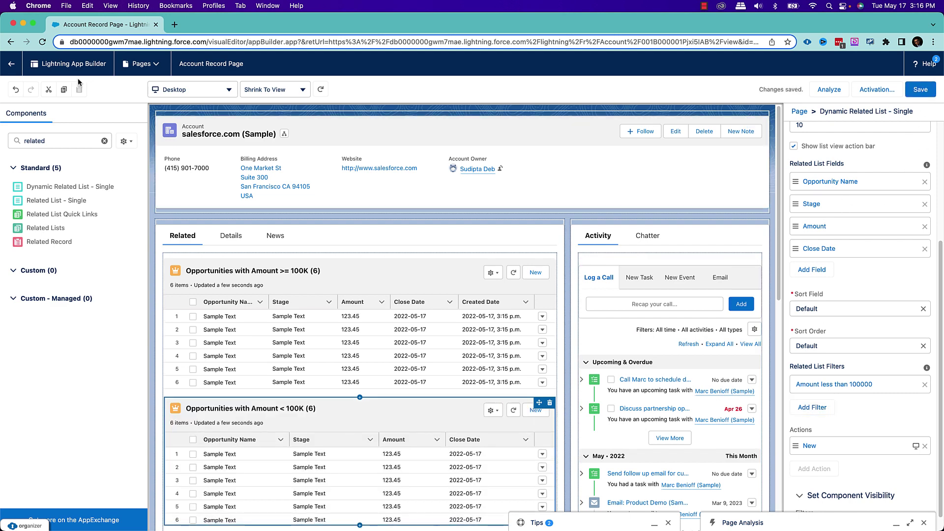
Return to the salesforce.com (Sample) account record and review the two filtered Opportunities related lists
click(11, 63)
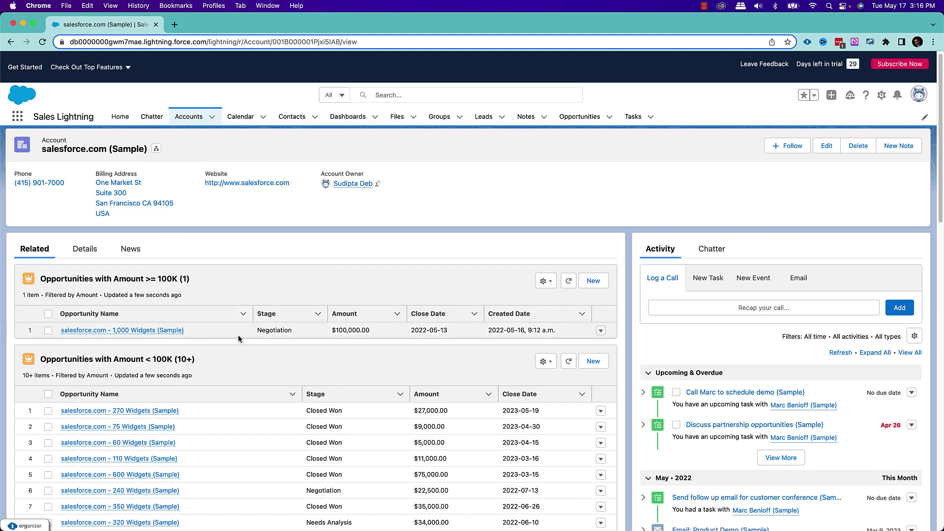
mouse_move(155, 336)
scroll(374, 336, down, 1)
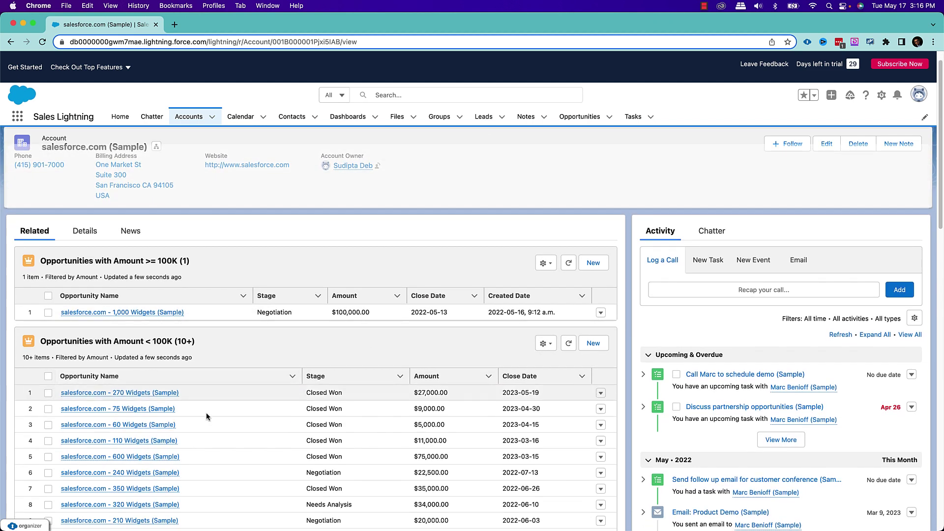
scroll(208, 430, down, 2)
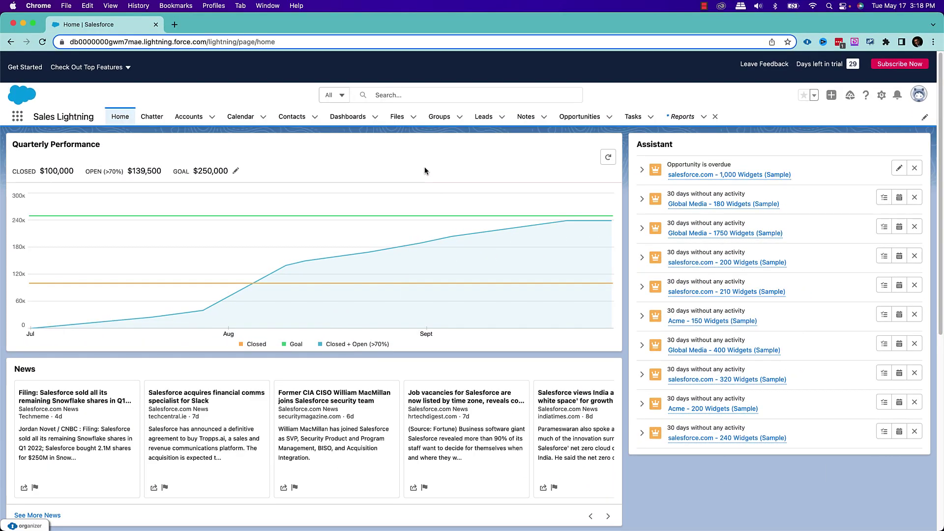
Start a new report based on the Opportunities report type
click(678, 118)
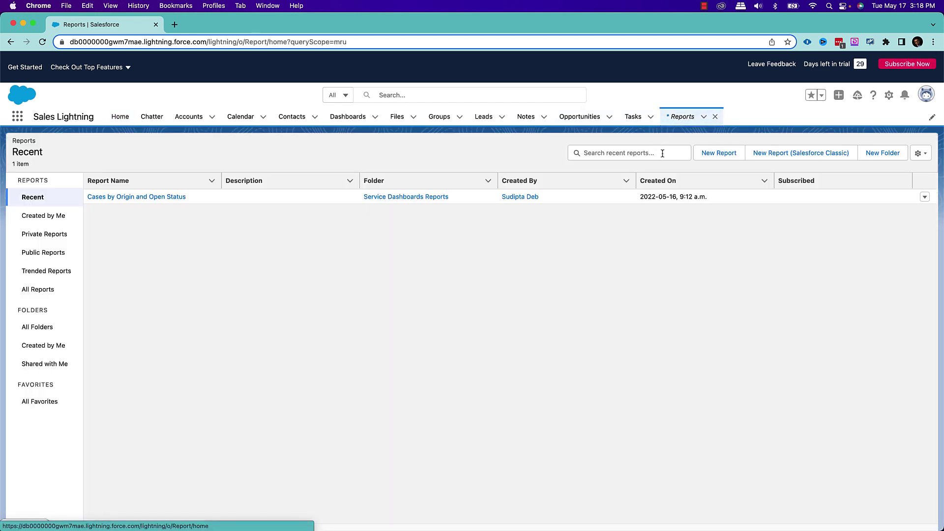
click(722, 155)
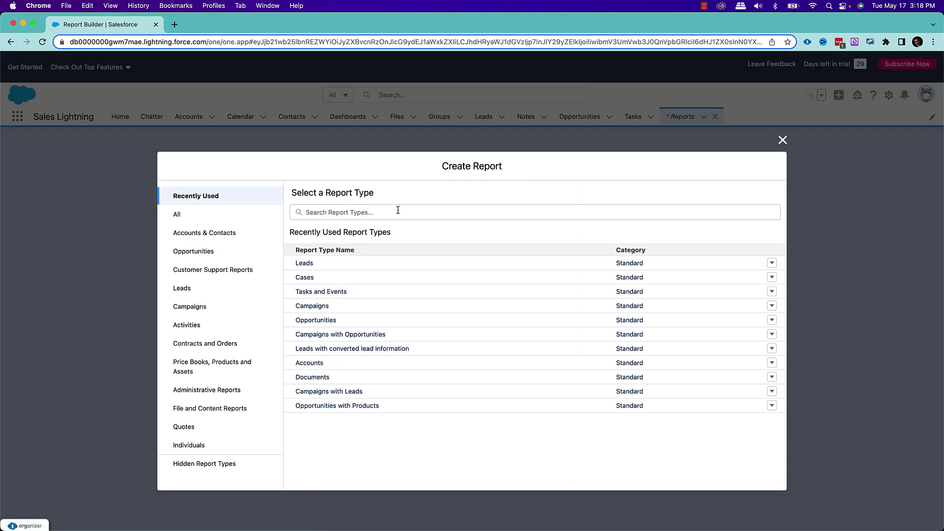
click(396, 210)
click(336, 317)
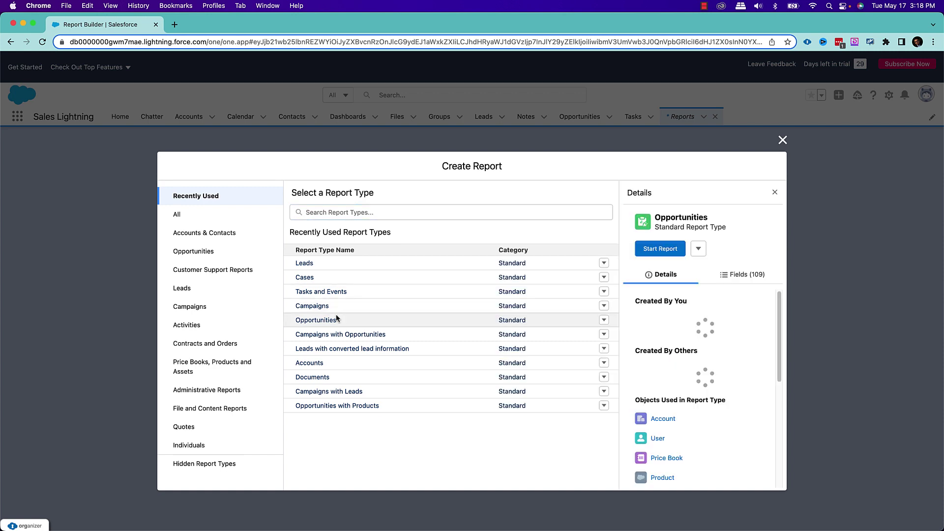
click(661, 246)
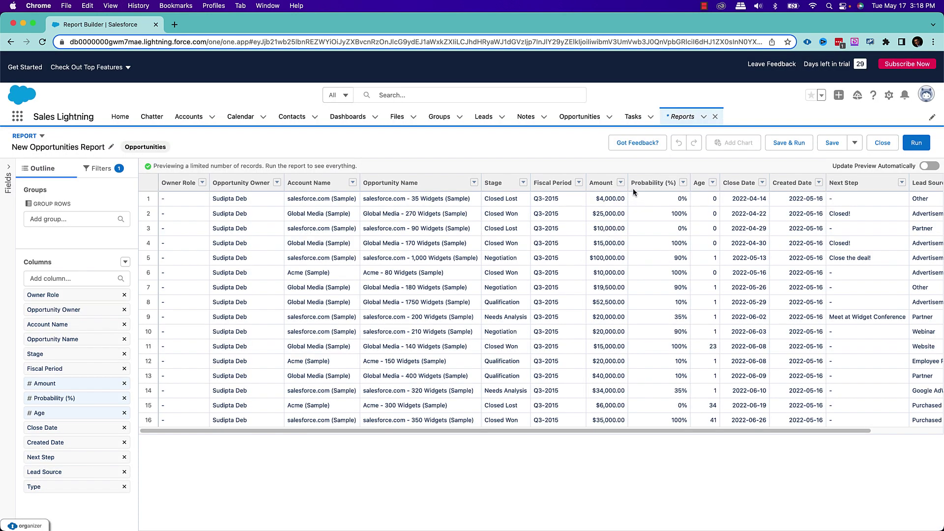
Summarize the report's Amount column by Median and turn on automatic preview updates
click(620, 182)
mouse_move(638, 263)
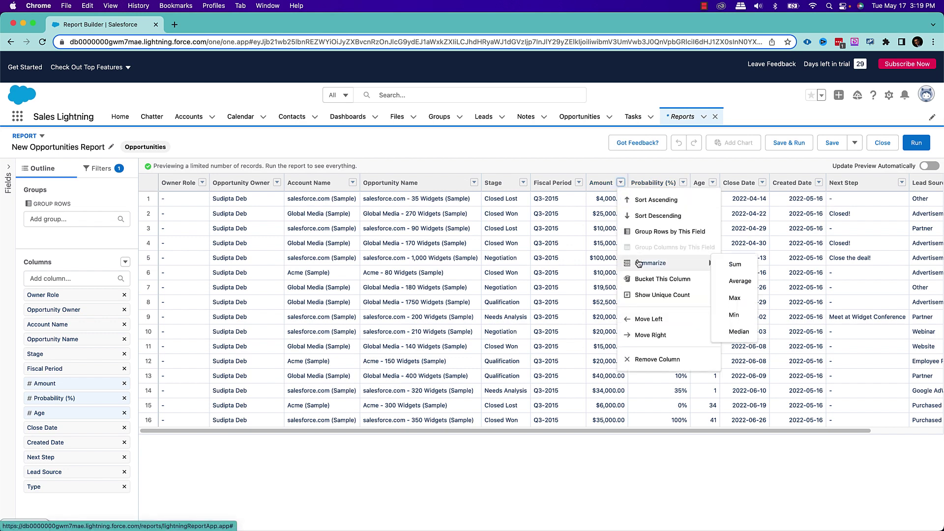
click(739, 334)
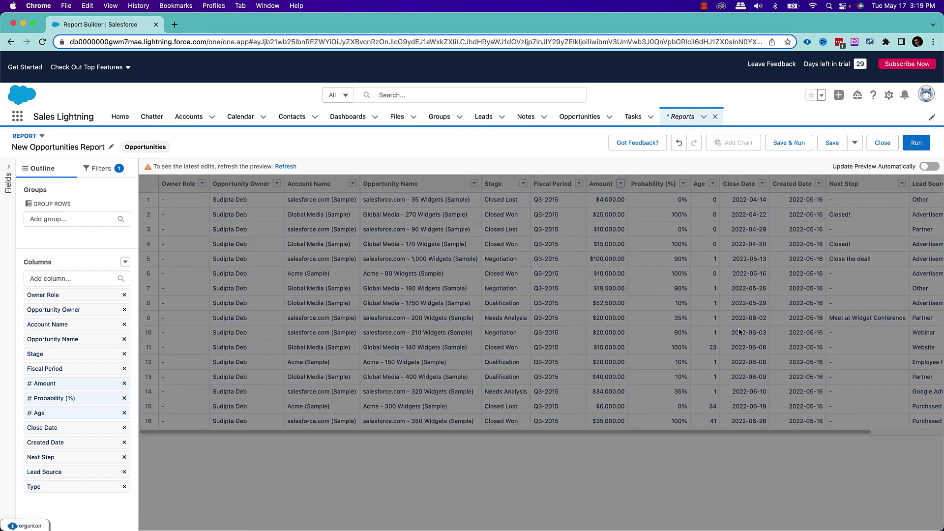
click(927, 167)
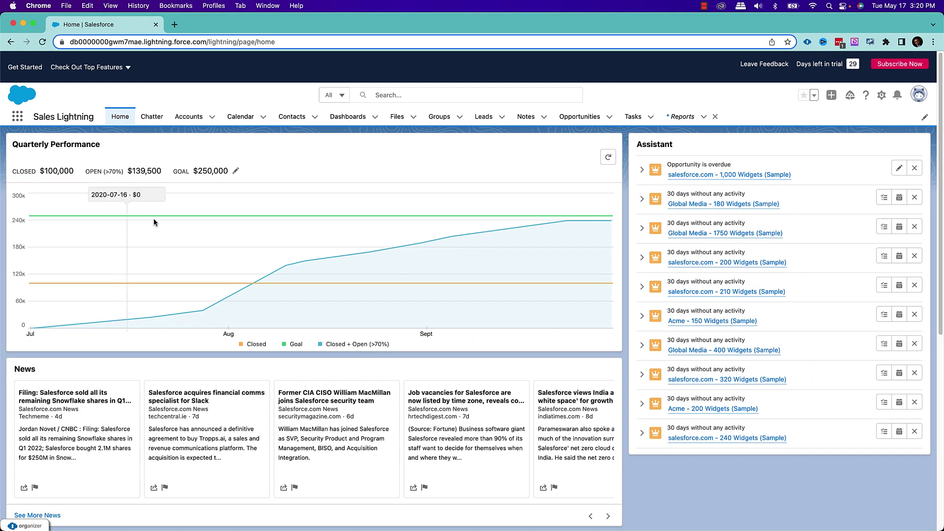
Open Setup, search the setup pages for "user in" and open the User Interface settings
click(881, 95)
click(787, 123)
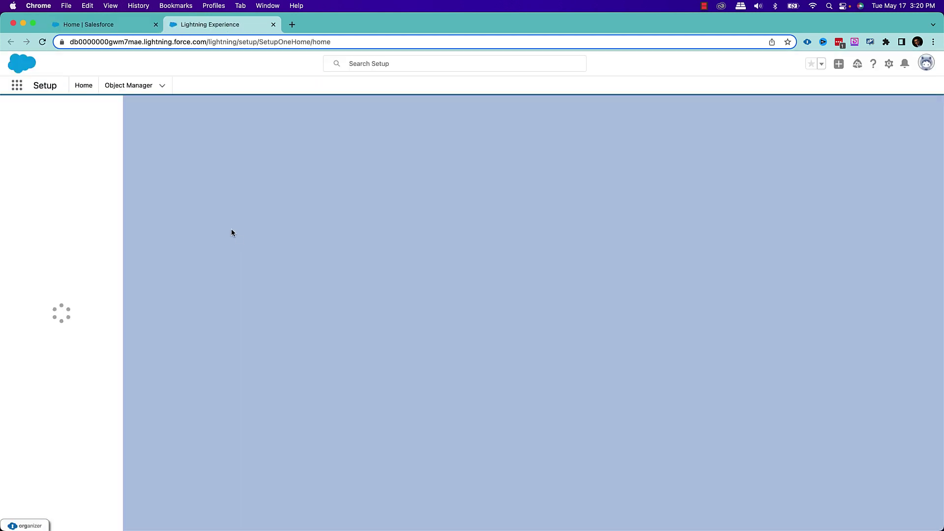
text(user in)
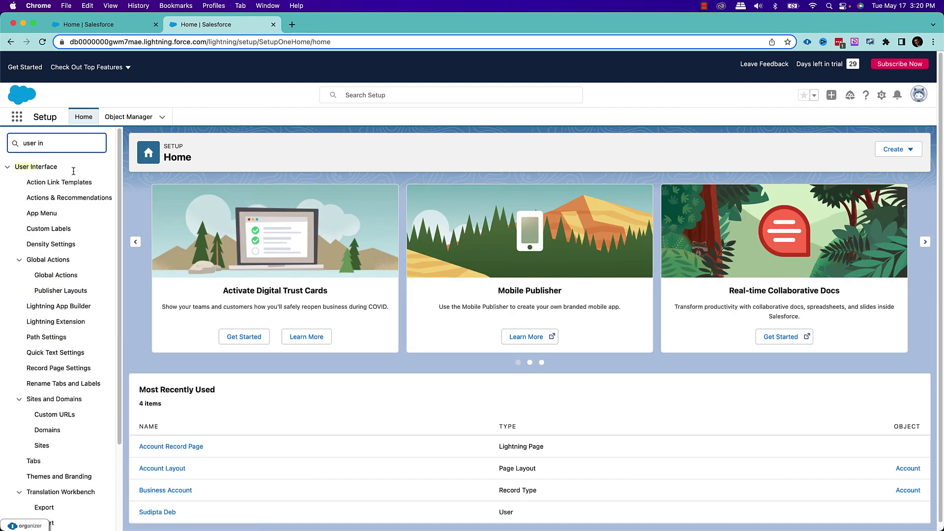
scroll(64, 442, down, 3)
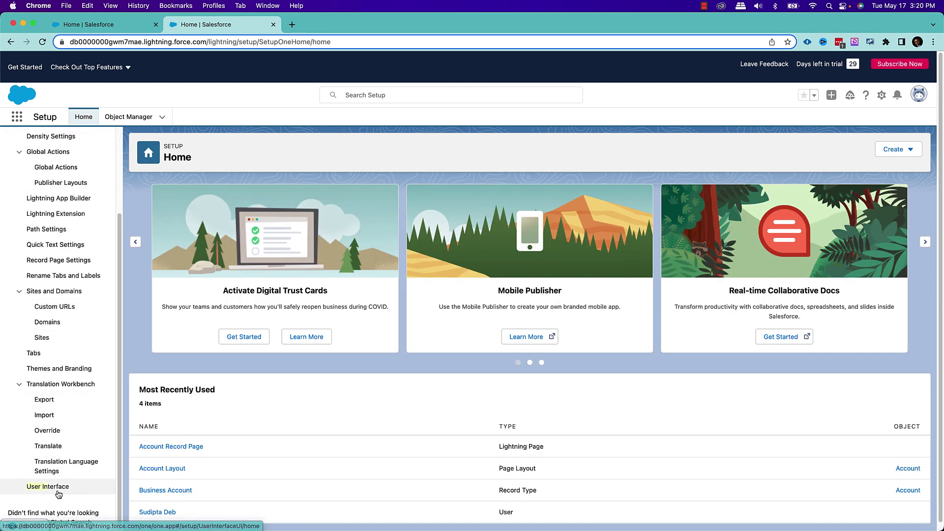
scroll(57, 492, up, 3)
scroll(73, 315, down, 3)
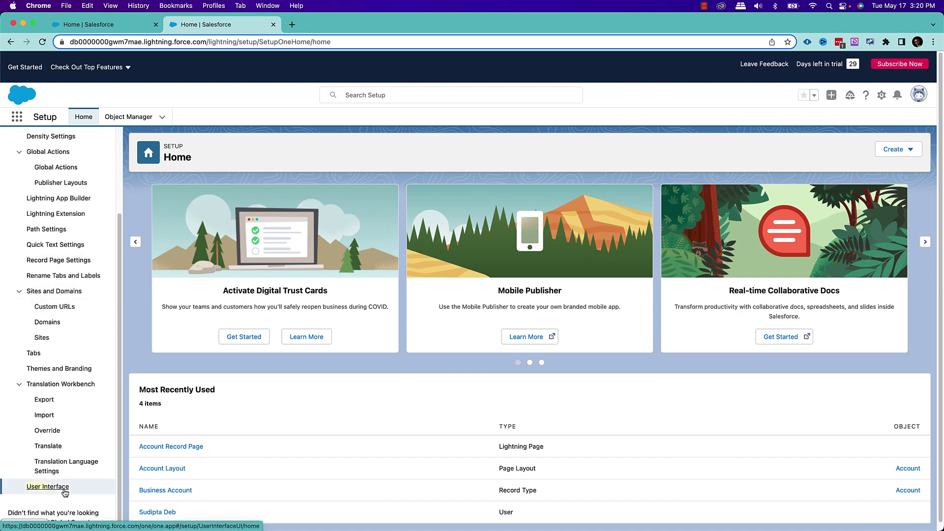
click(64, 489)
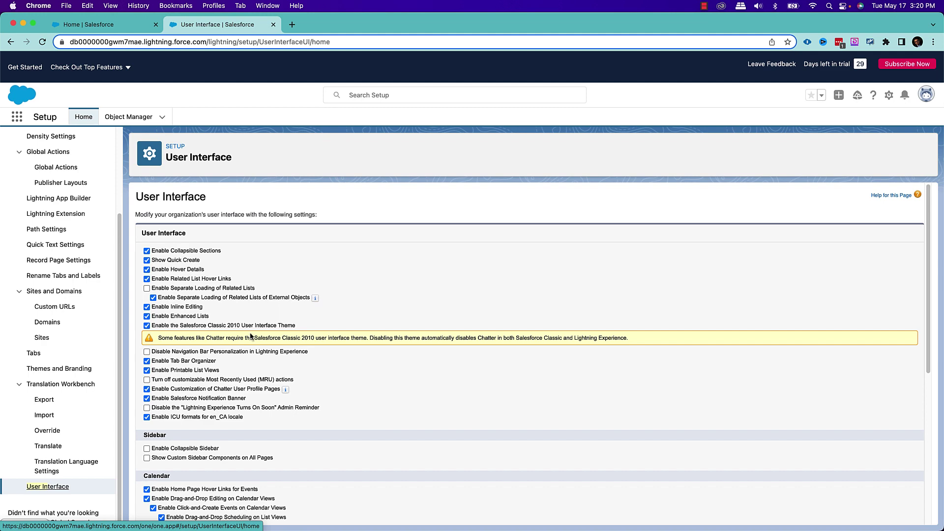
Select the option to use custom address fields (Beta) in the Setup section of the User Interface settings
scroll(254, 328, down, 3)
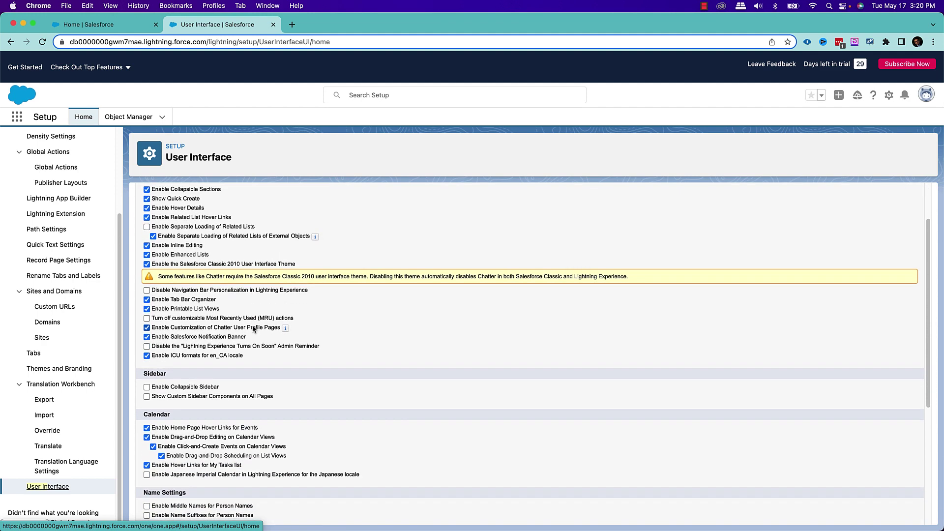
scroll(254, 328, down, 5)
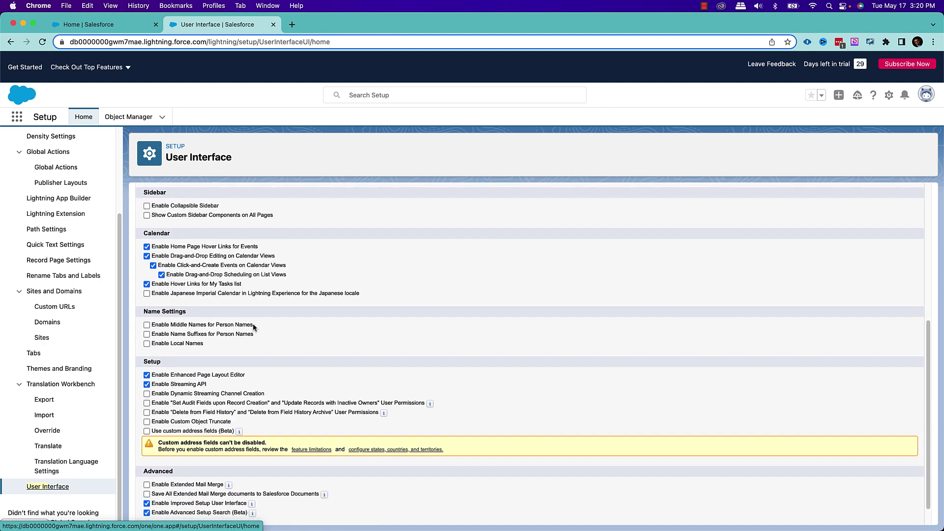
scroll(253, 323, down, 1)
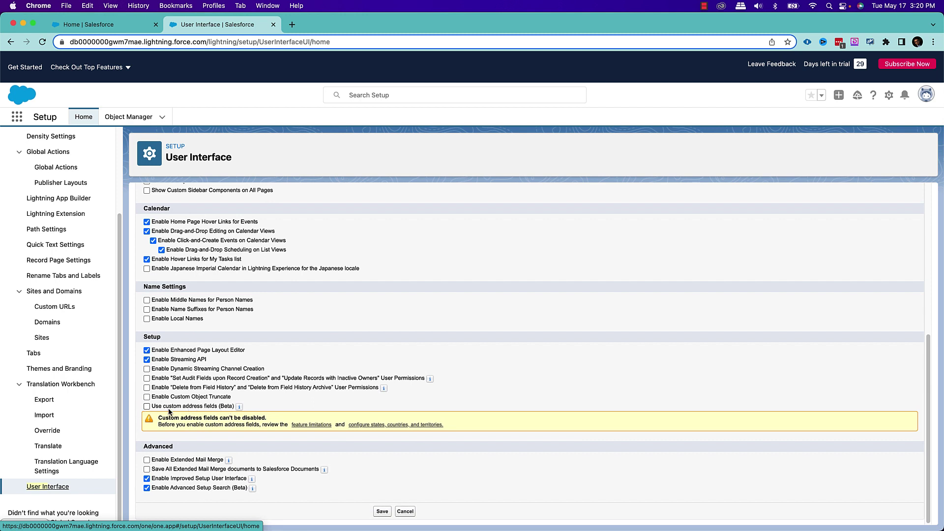
click(147, 407)
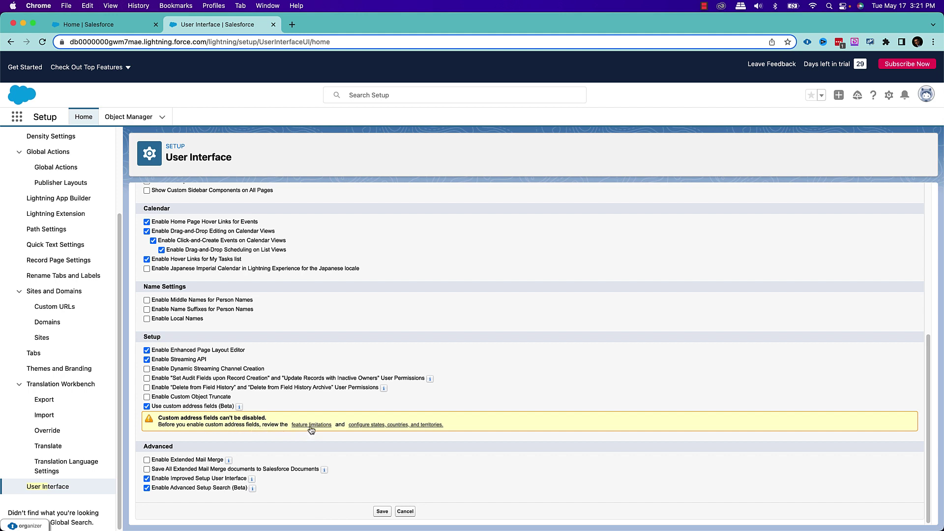
Open the states, countries, and territories configuration, mark all countries as active and visible, and save it
right_click(369, 425)
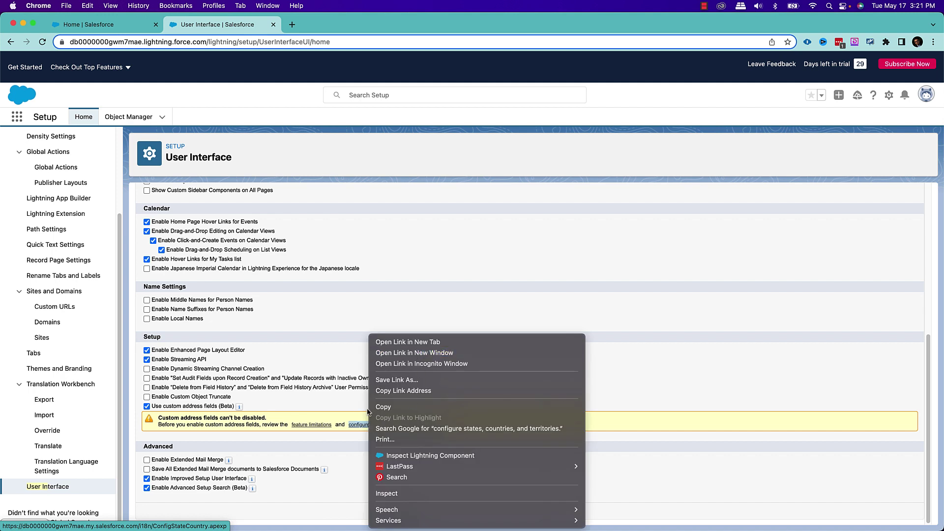
click(358, 427)
click(358, 427)
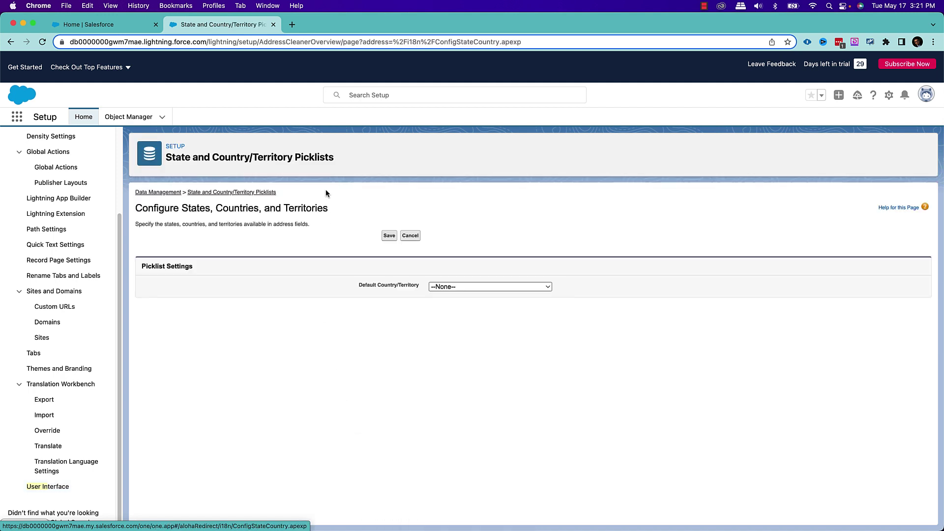
click(195, 338)
click(266, 339)
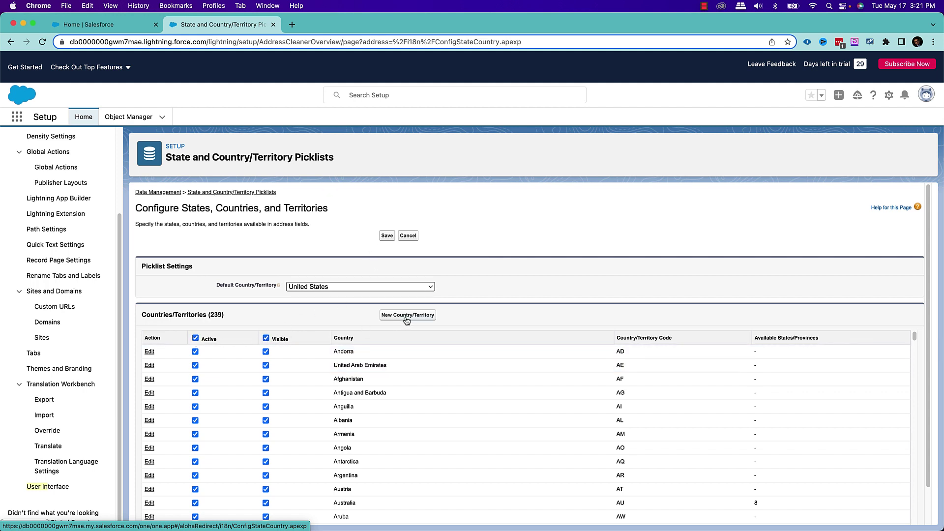
click(387, 236)
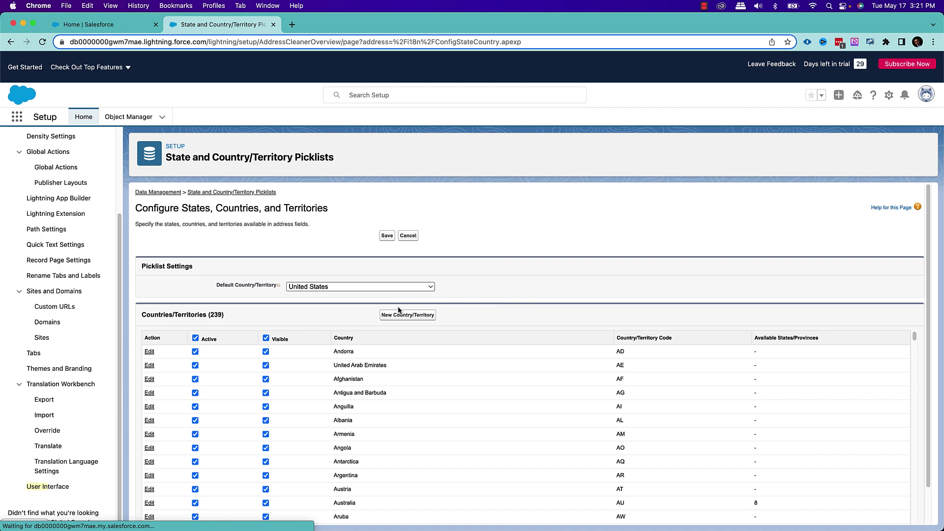
Return to the User Interface settings, enable Use custom address fields (Beta) and save the settings
click(49, 487)
scroll(327, 258, down, 10)
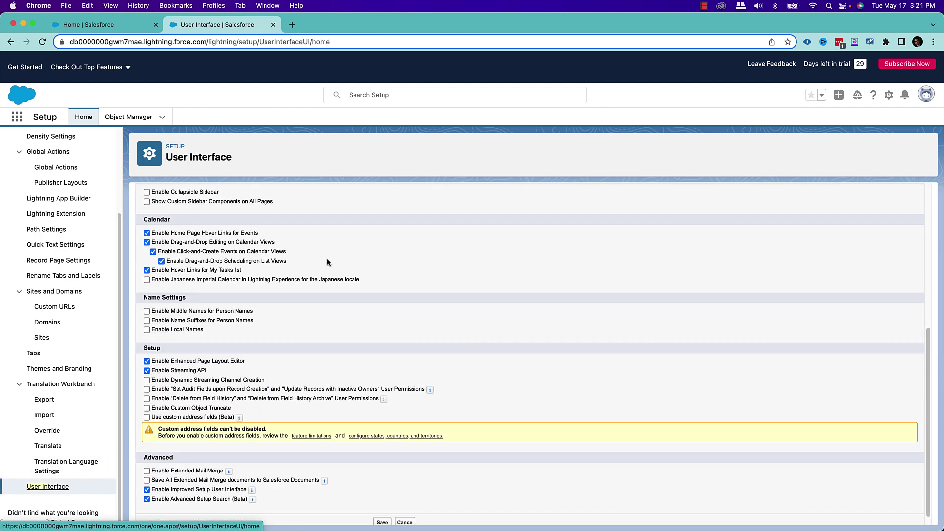
click(145, 408)
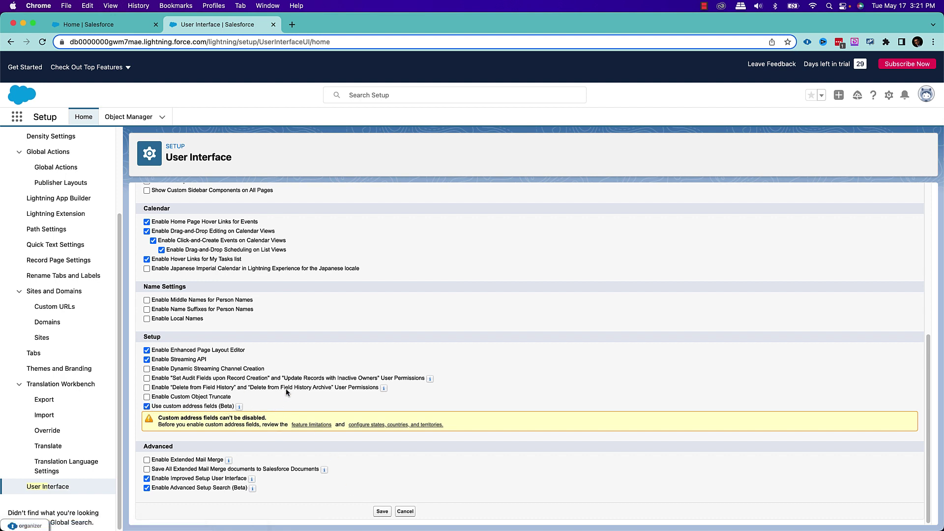
click(384, 512)
click(383, 512)
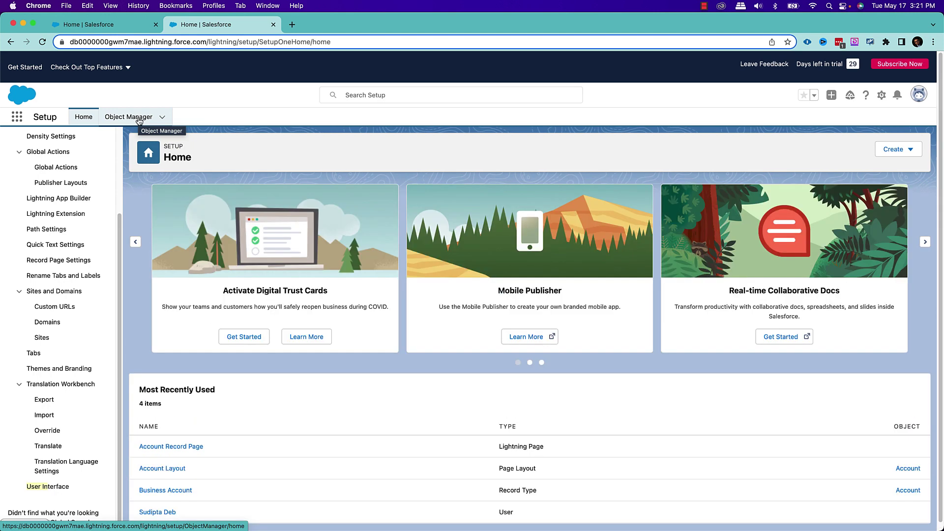
Start a new custom field of type Address on the Account object, go to its details form, and cancel it
click(139, 119)
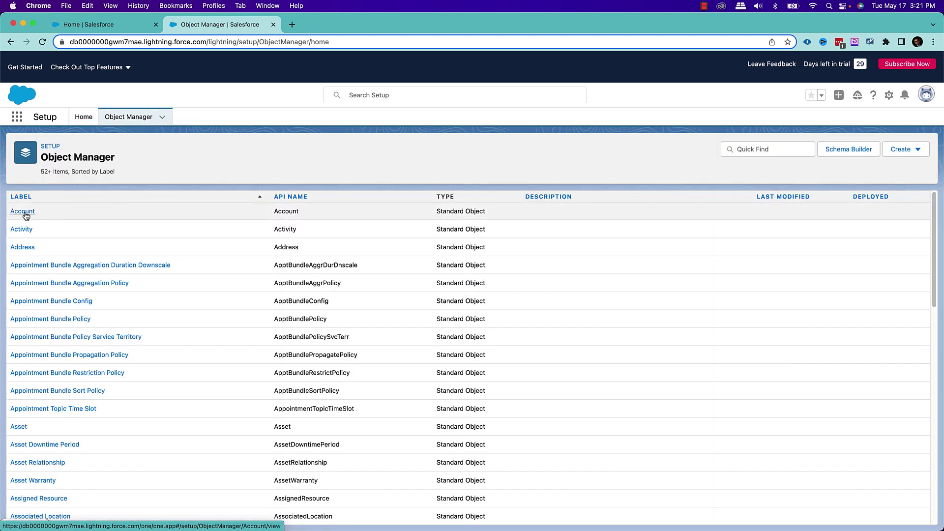
click(25, 211)
click(58, 219)
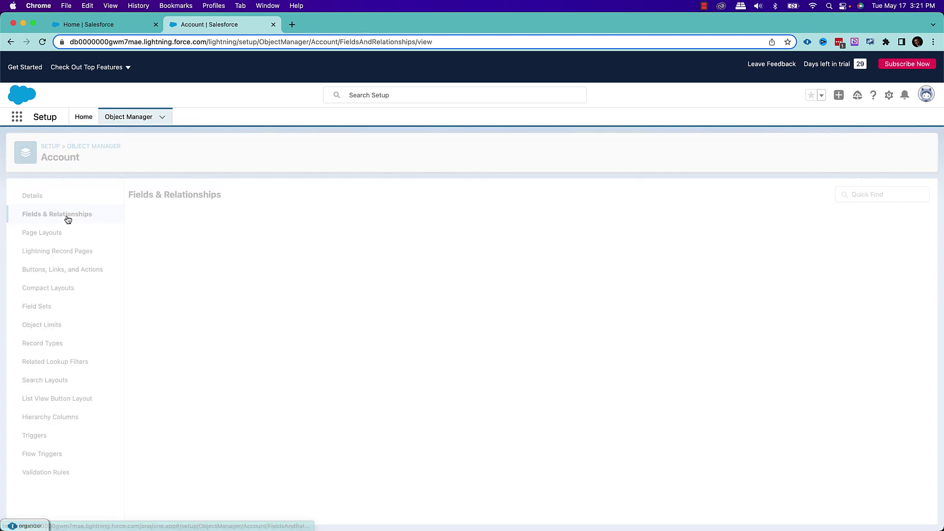
click(709, 193)
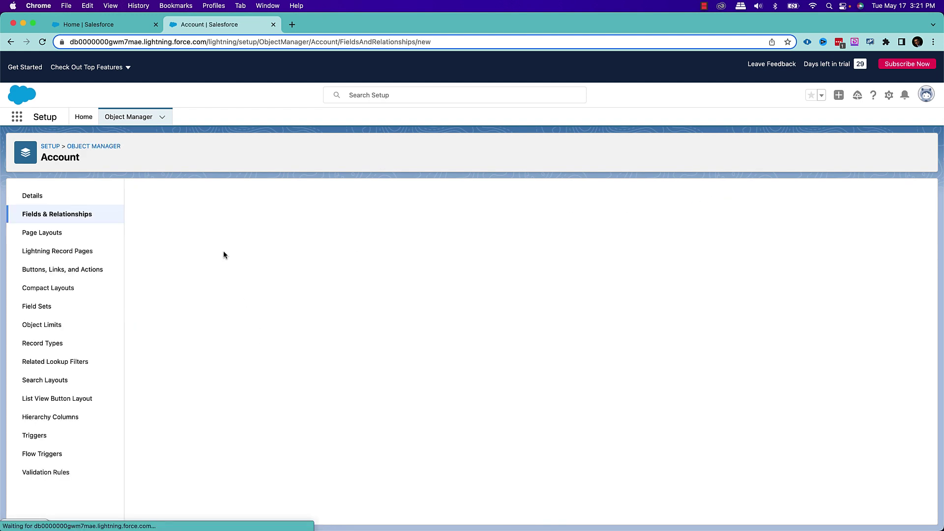
scroll(225, 255, down, 4)
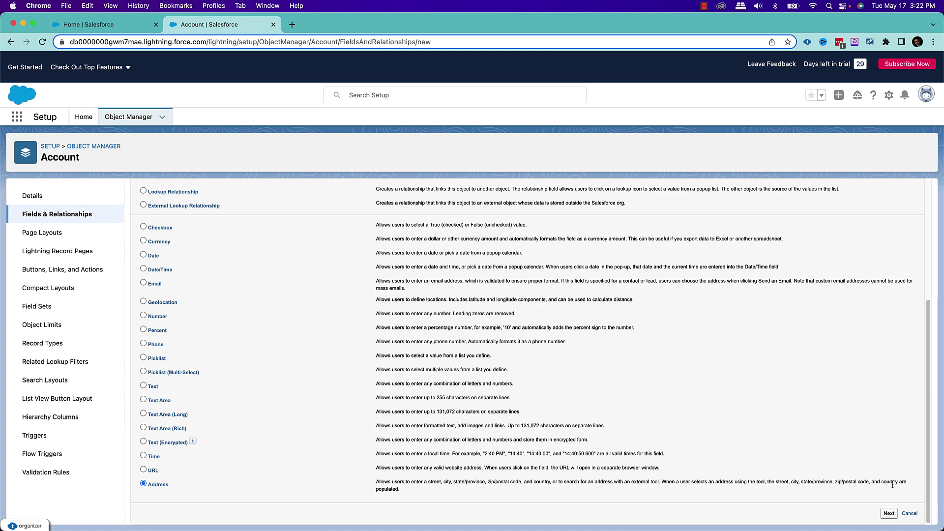
click(890, 514)
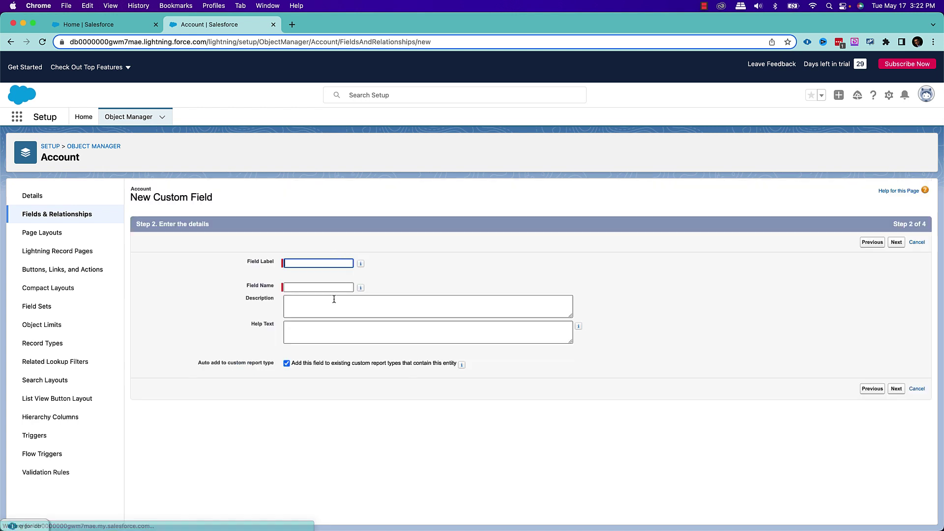
click(917, 242)
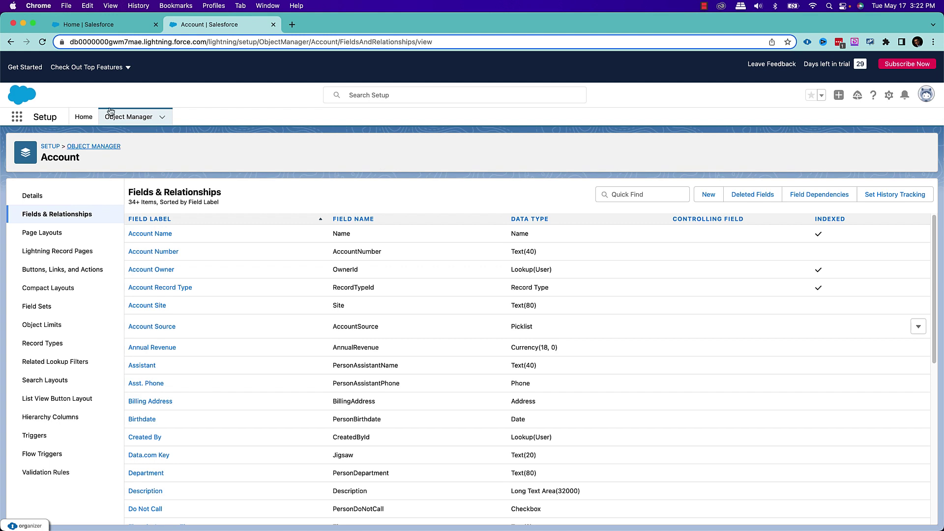
Switch back to the Sales Lightning browser tab and open its Home page
click(132, 26)
click(122, 118)
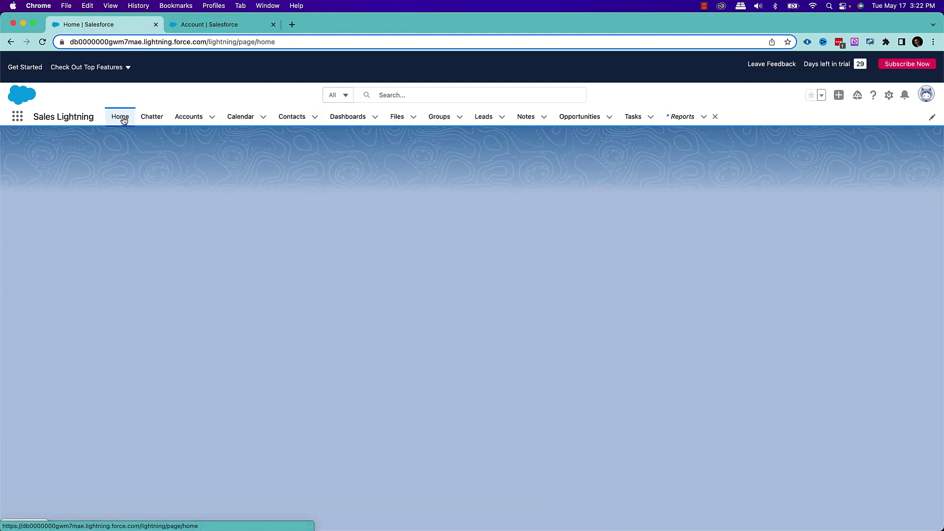